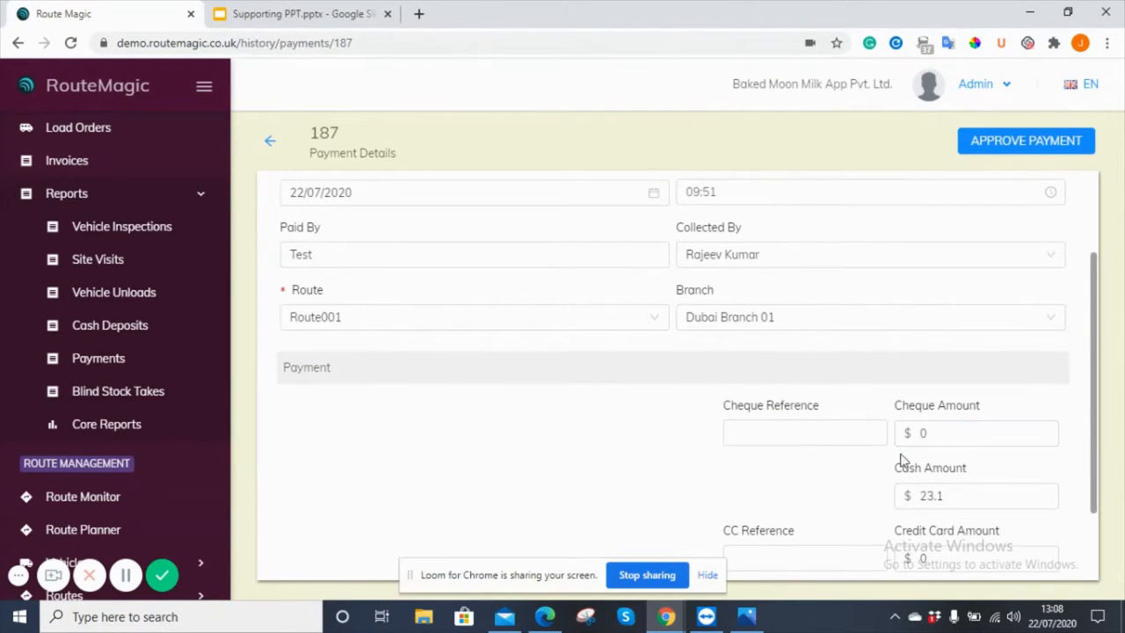
# Step: Review the details of the opened 22/07/2020 payment and approve it
pyautogui.scroll(2, 754, 385)
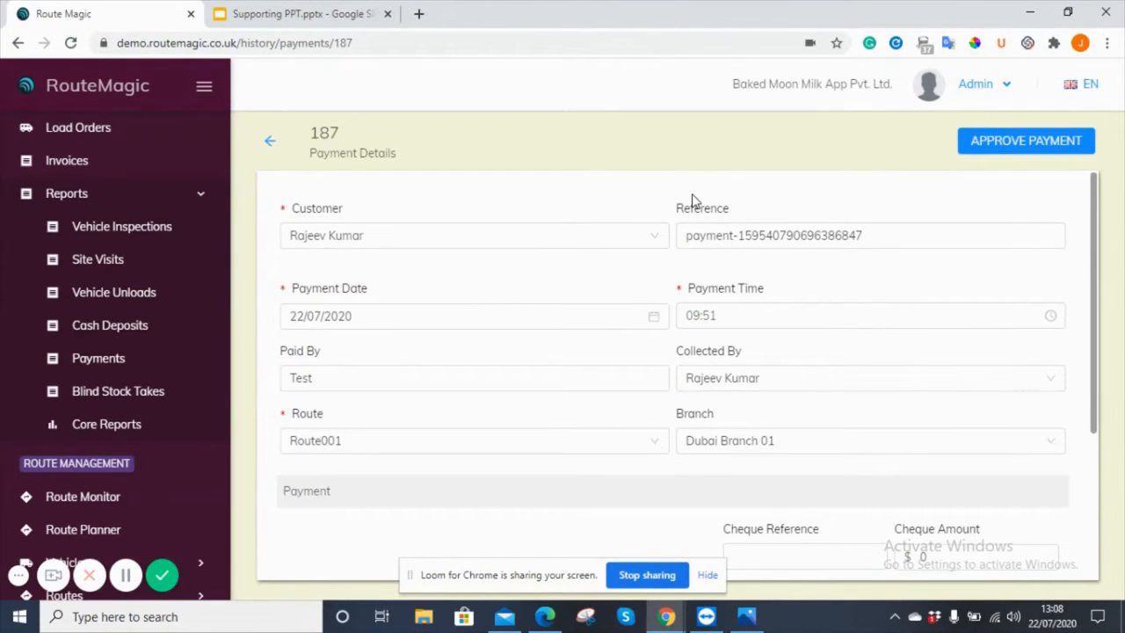
pyautogui.click(1030, 143)
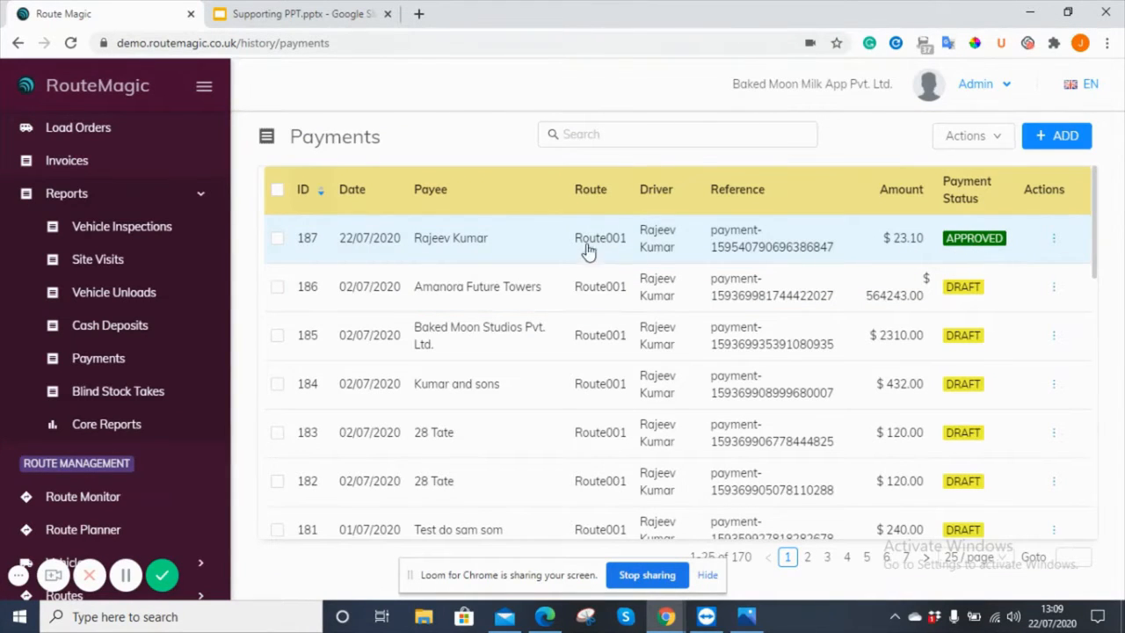
# Step: Select the three newest payments in the payments list to try bulk approval, and clear the selection again
pyautogui.click(277, 239)
pyautogui.click(1000, 141)
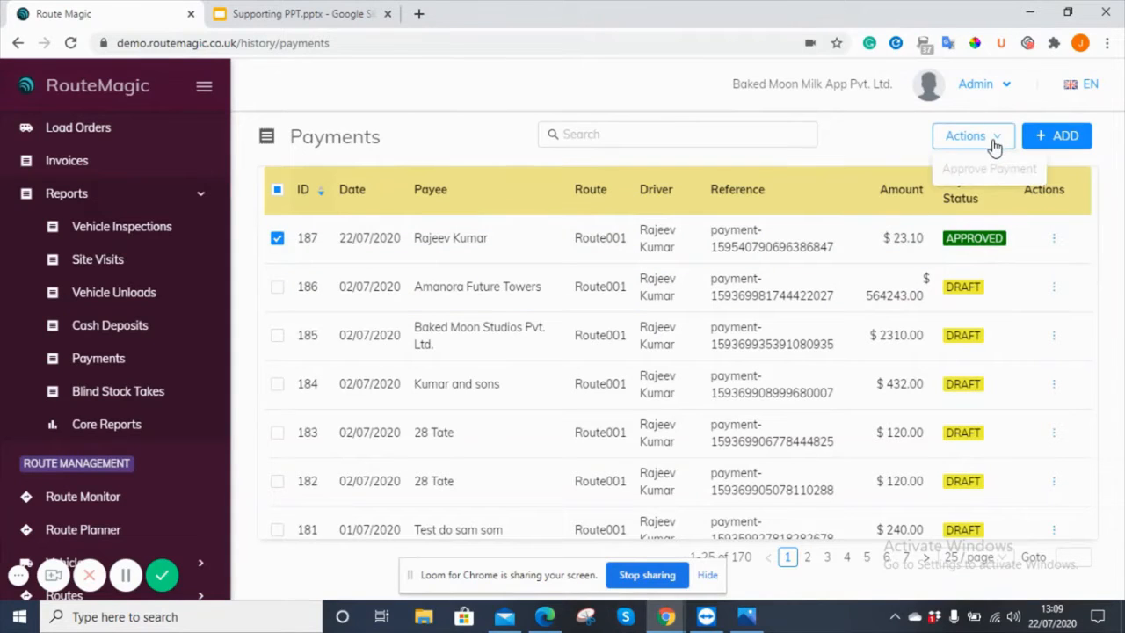
pyautogui.click(277, 288)
pyautogui.click(276, 339)
pyautogui.click(978, 84)
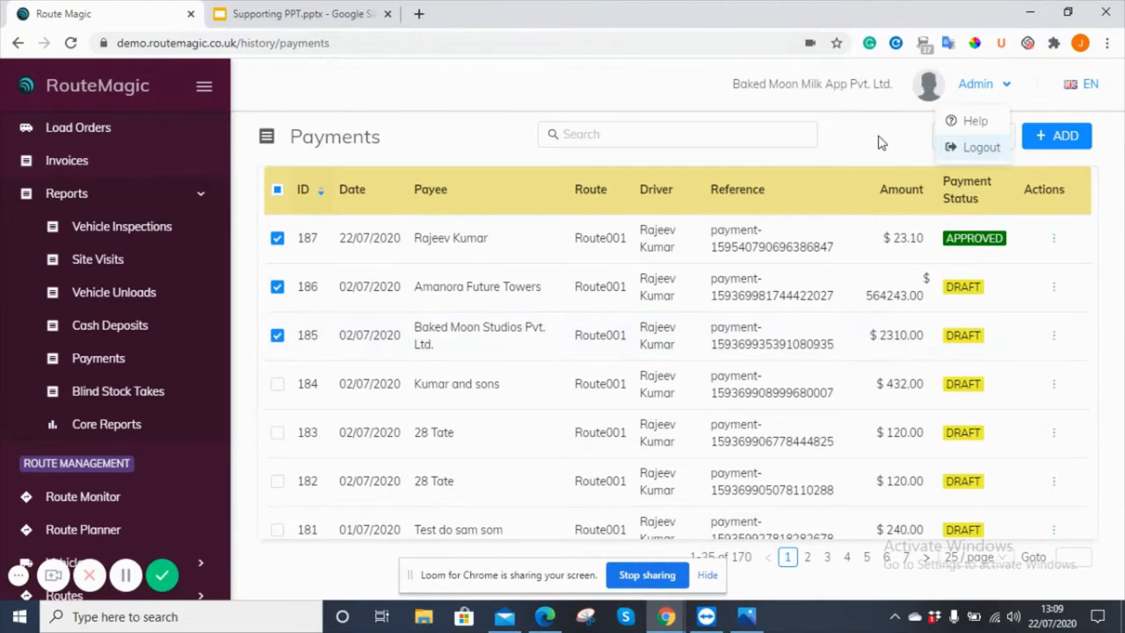
pyautogui.click(277, 287)
pyautogui.click(277, 238)
pyautogui.click(277, 335)
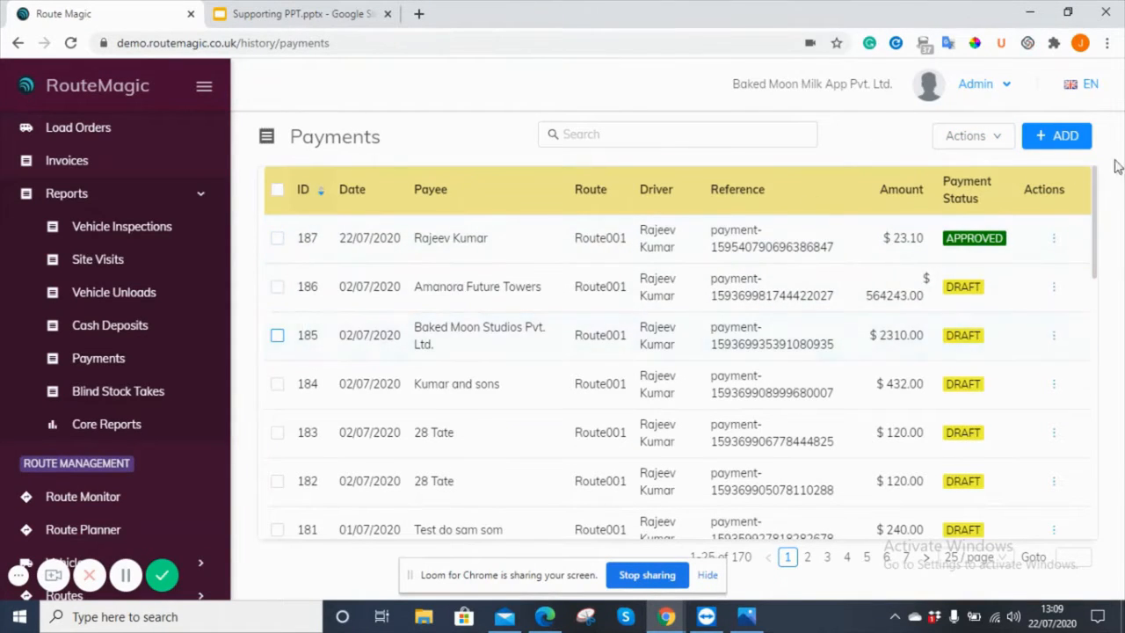
# Step: Start a new payment for customer Sunny Food Pvt. Ltd., look over its fields, and return to the payments list without saving
pyautogui.click(1056, 146)
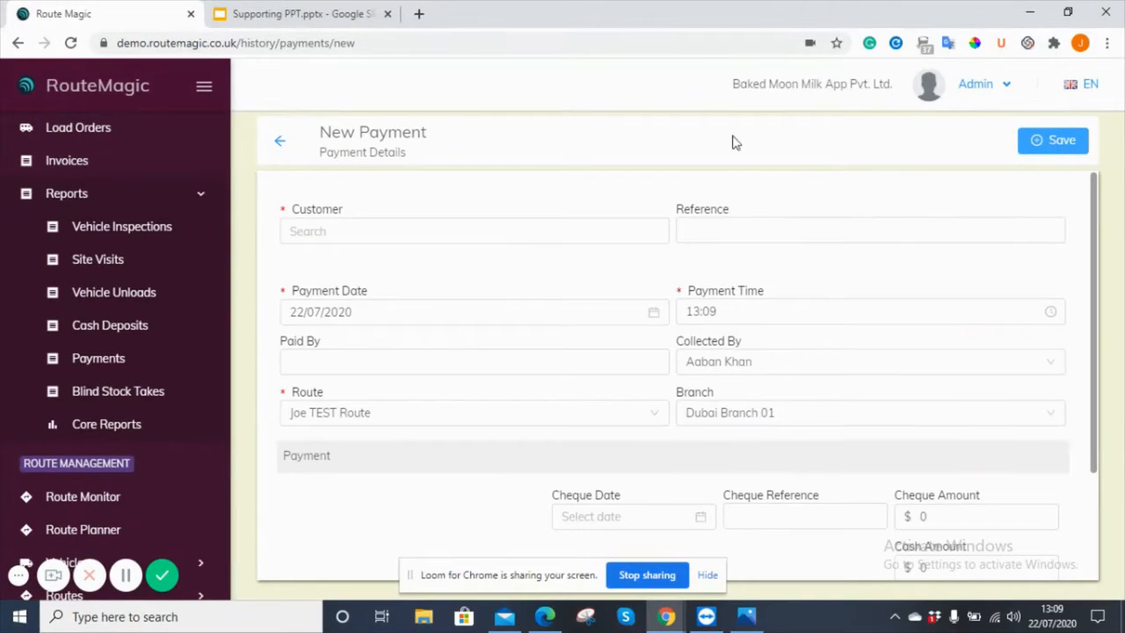
pyautogui.click(333, 230)
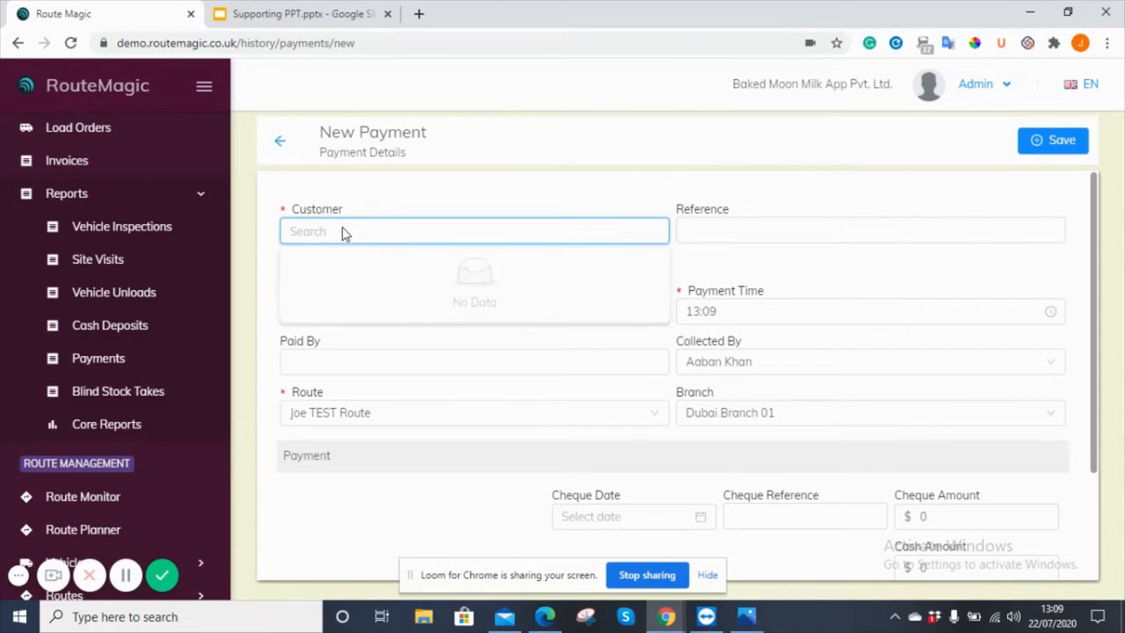
pyautogui.write('sun')
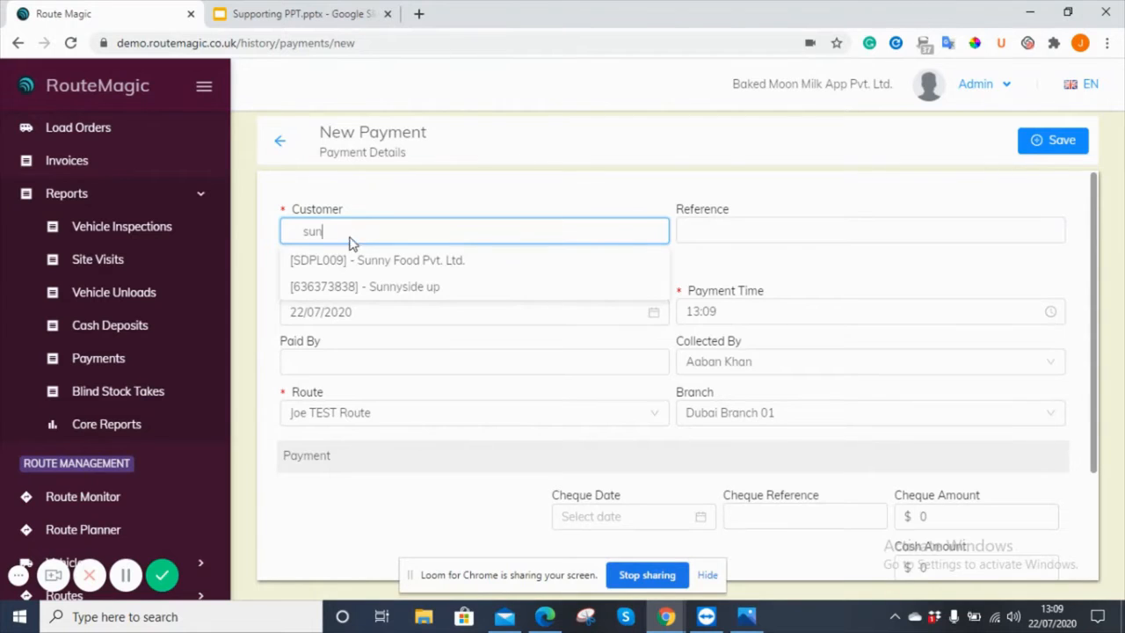
pyautogui.click(372, 262)
pyautogui.click(739, 231)
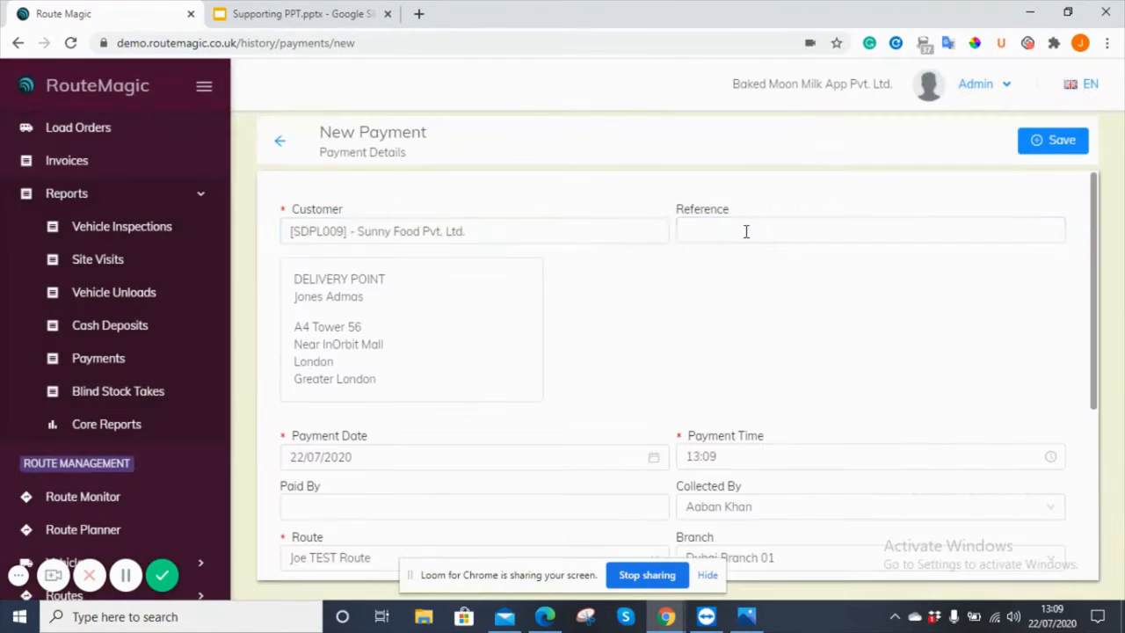
pyautogui.scroll(-1, 308, 352)
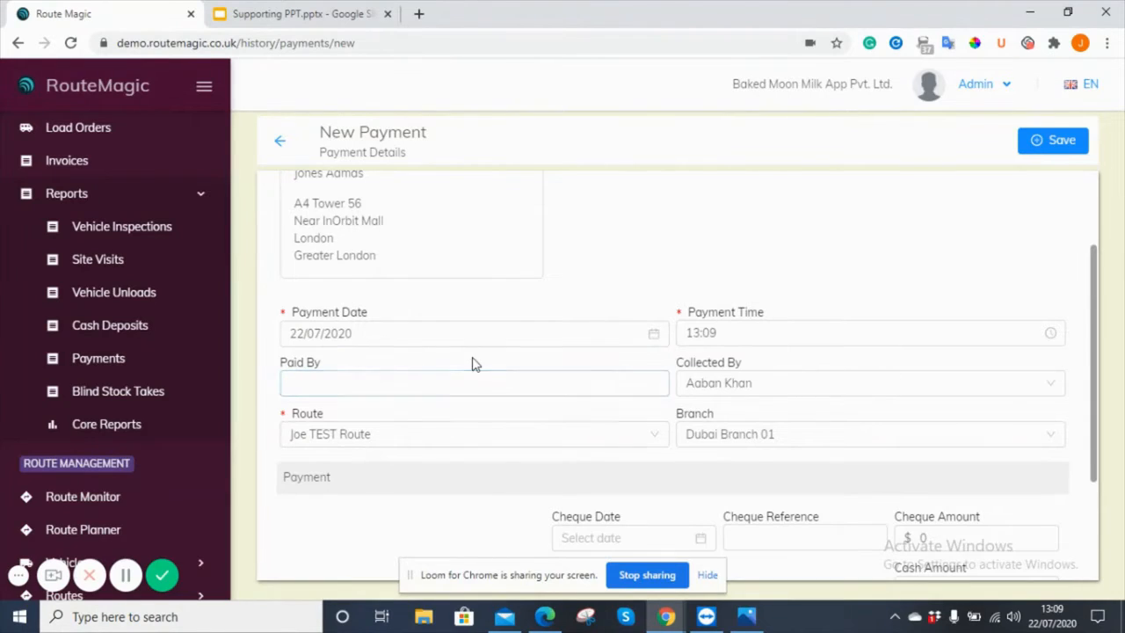
pyautogui.scroll(-1, 472, 364)
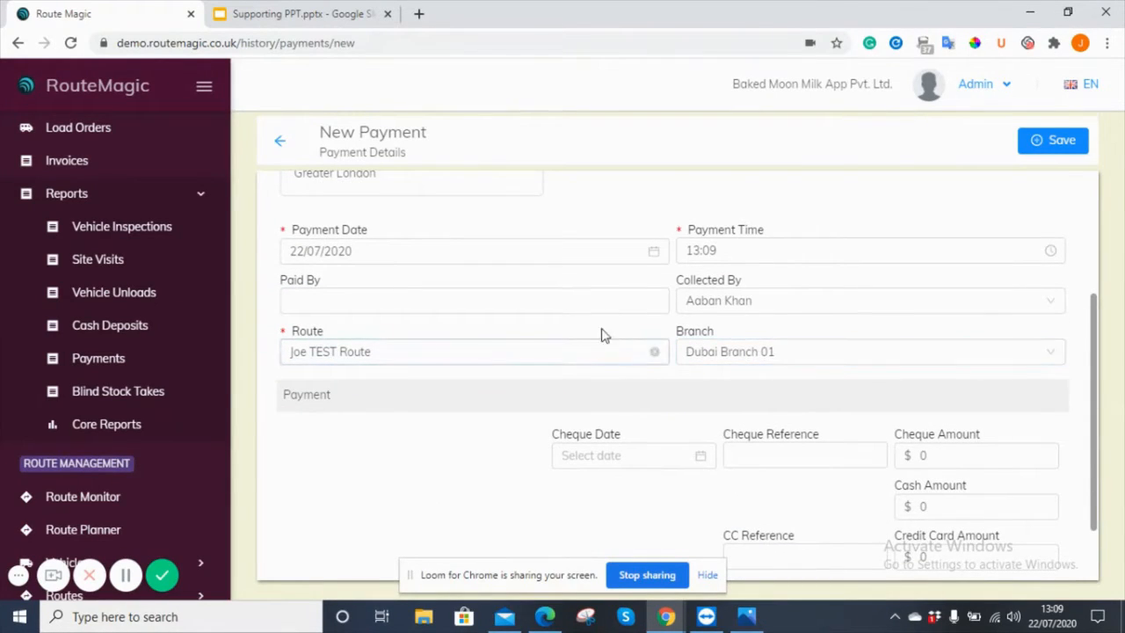
pyautogui.scroll(-1, 600, 334)
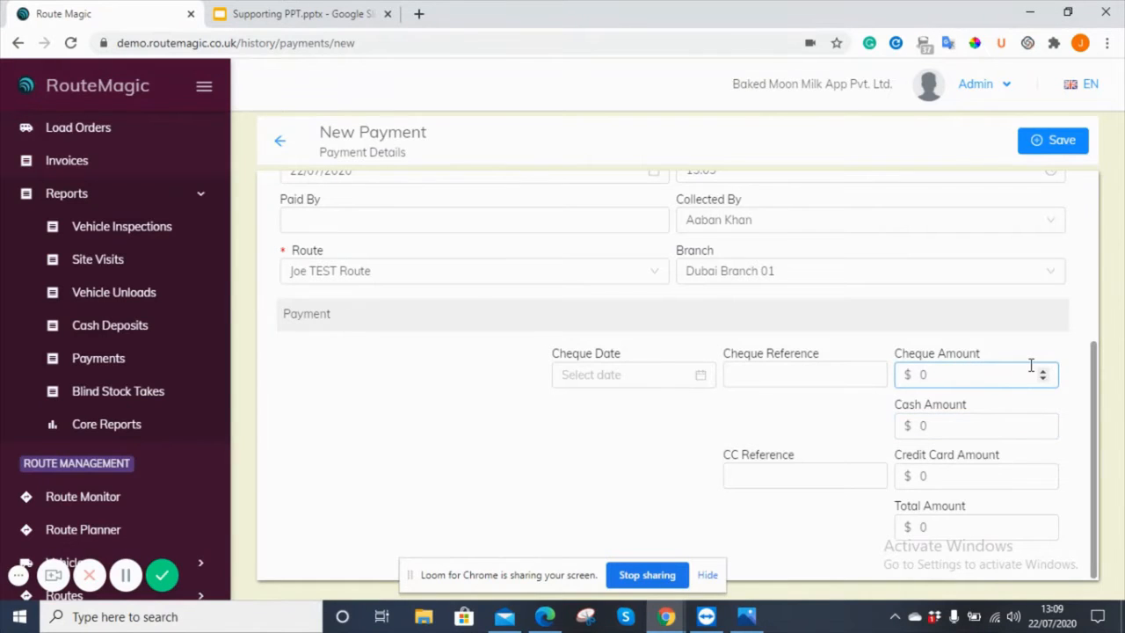
pyautogui.scroll(3, 858, 410)
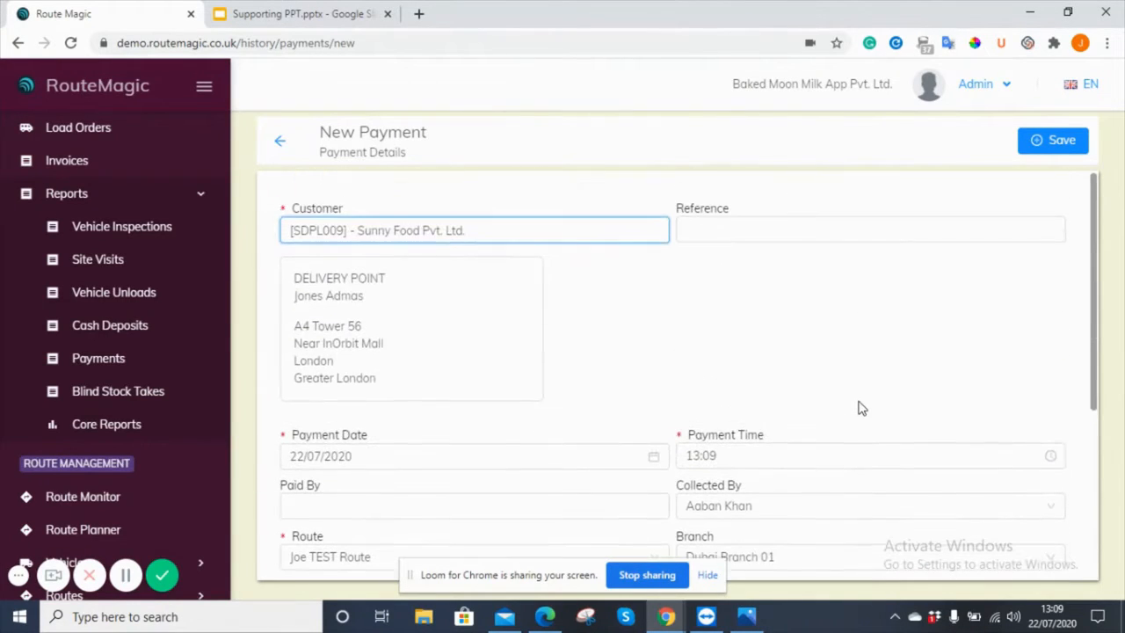
pyautogui.click(278, 142)
pyautogui.click(680, 246)
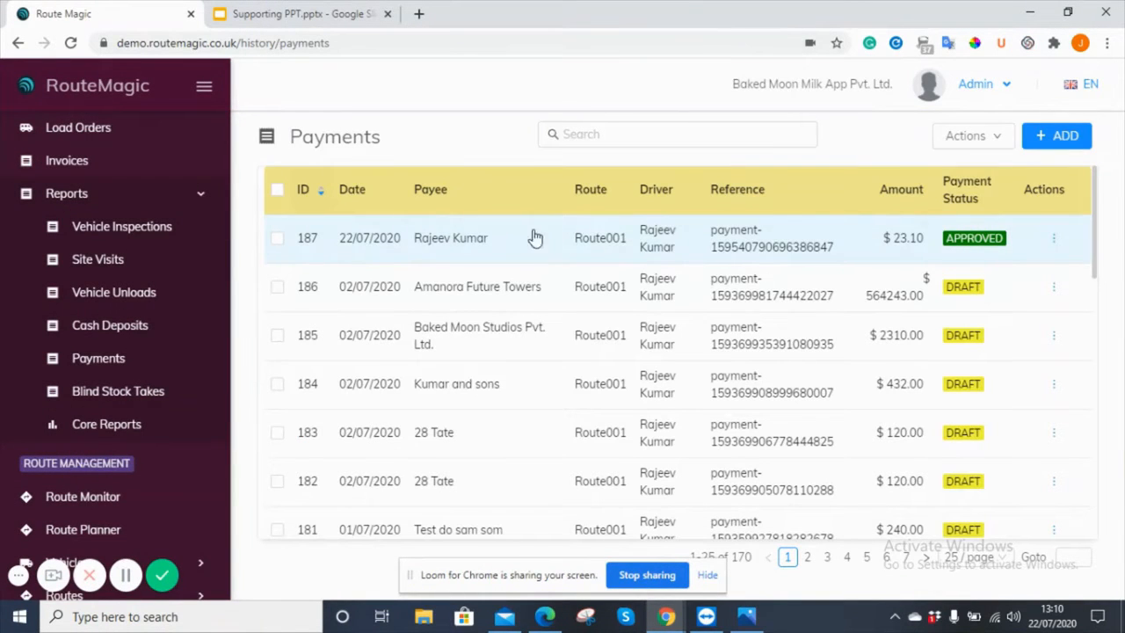
# Step: Apply 7.2 of the approved payment to the customer's invoice created on 20/04/2020
pyautogui.click(1055, 239)
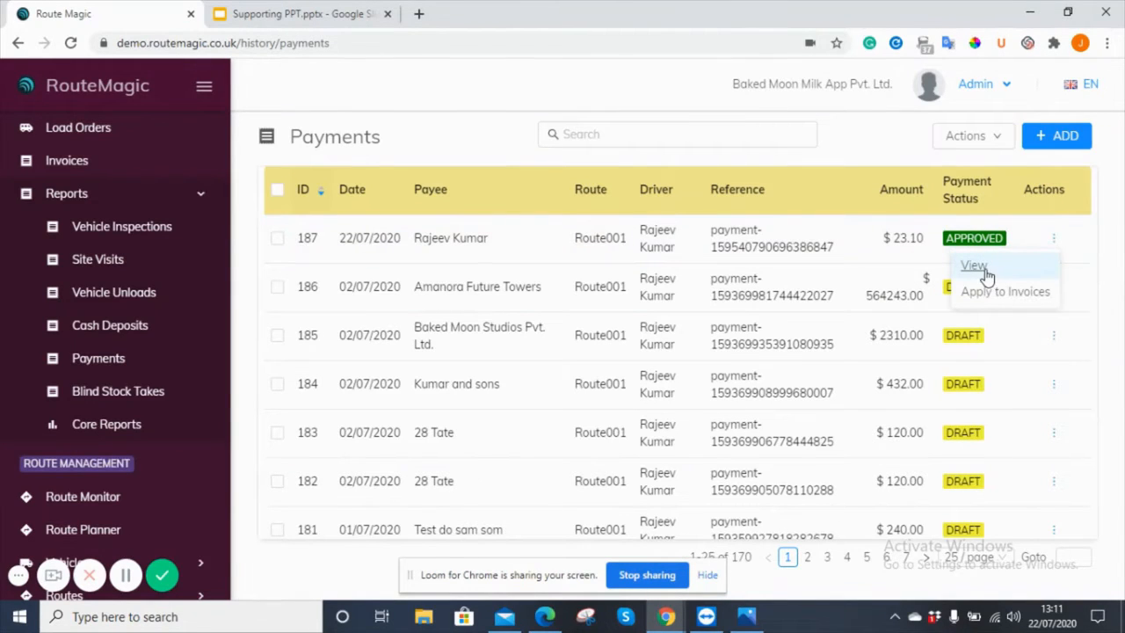
pyautogui.click(1005, 291)
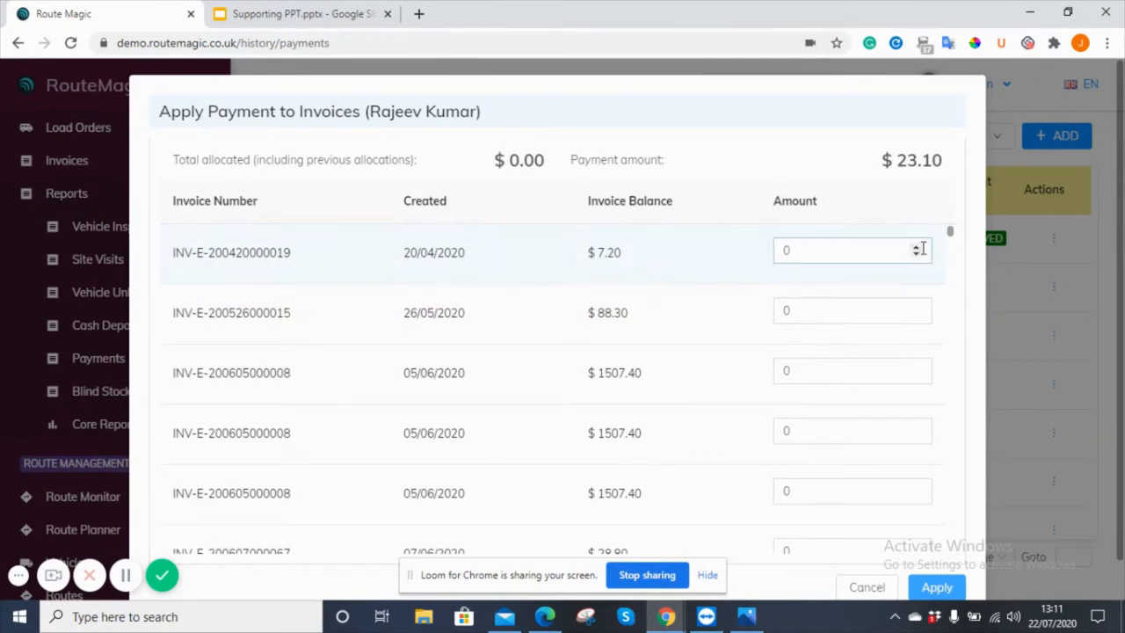
pyautogui.click(918, 251)
pyautogui.write('5')
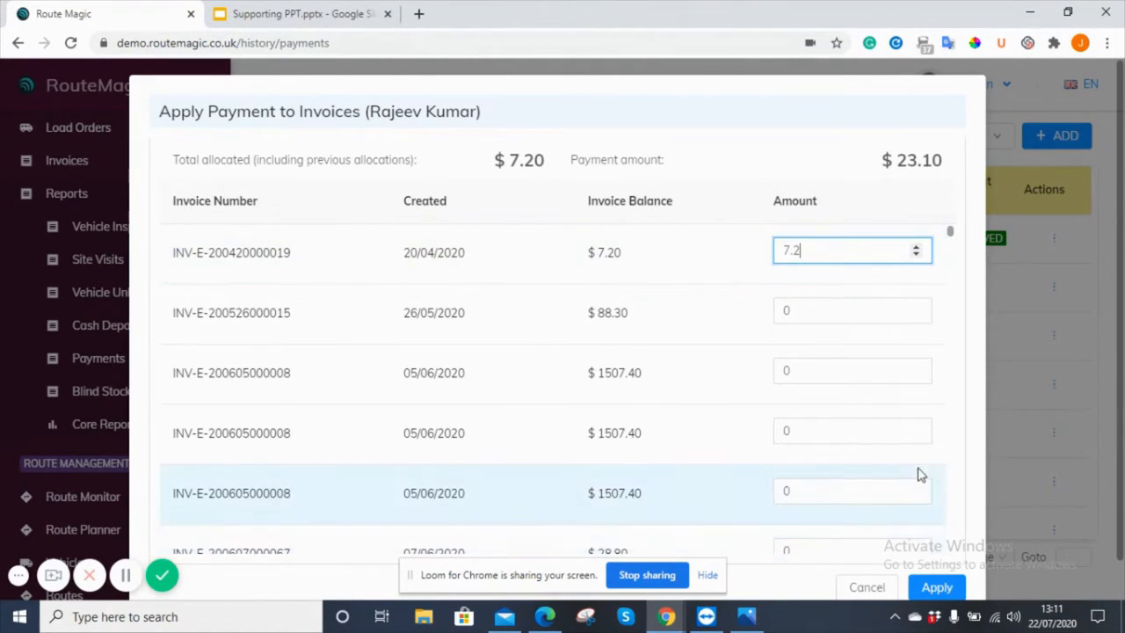
pyautogui.click(932, 587)
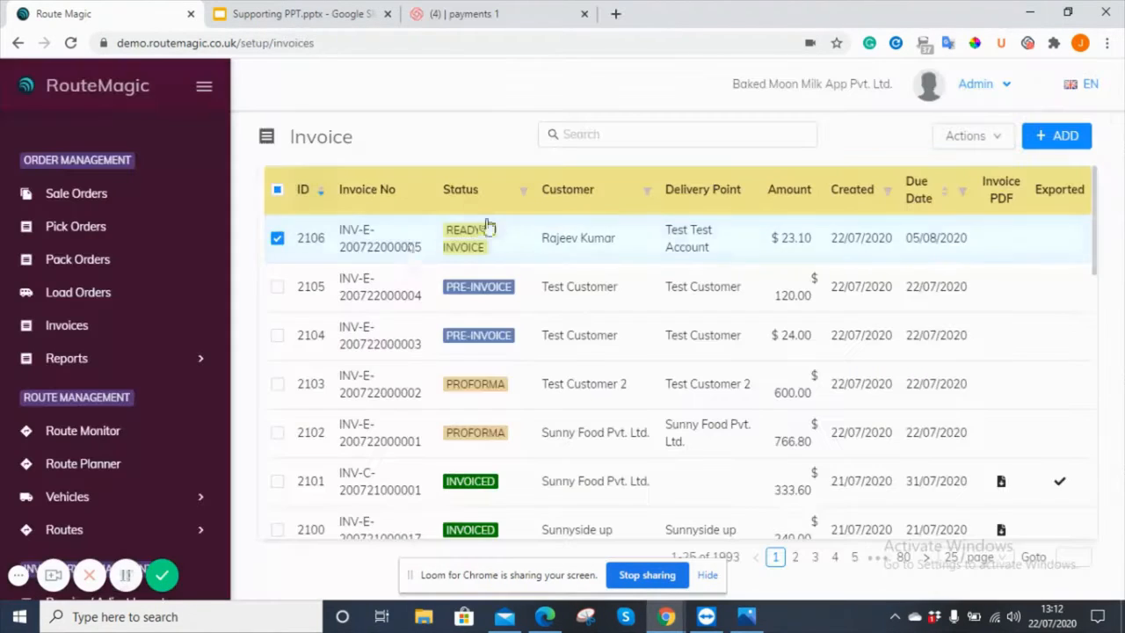
# Step: Add the next three invoices to the selection to try Bulk Invoice, and deselect them again
pyautogui.click(994, 138)
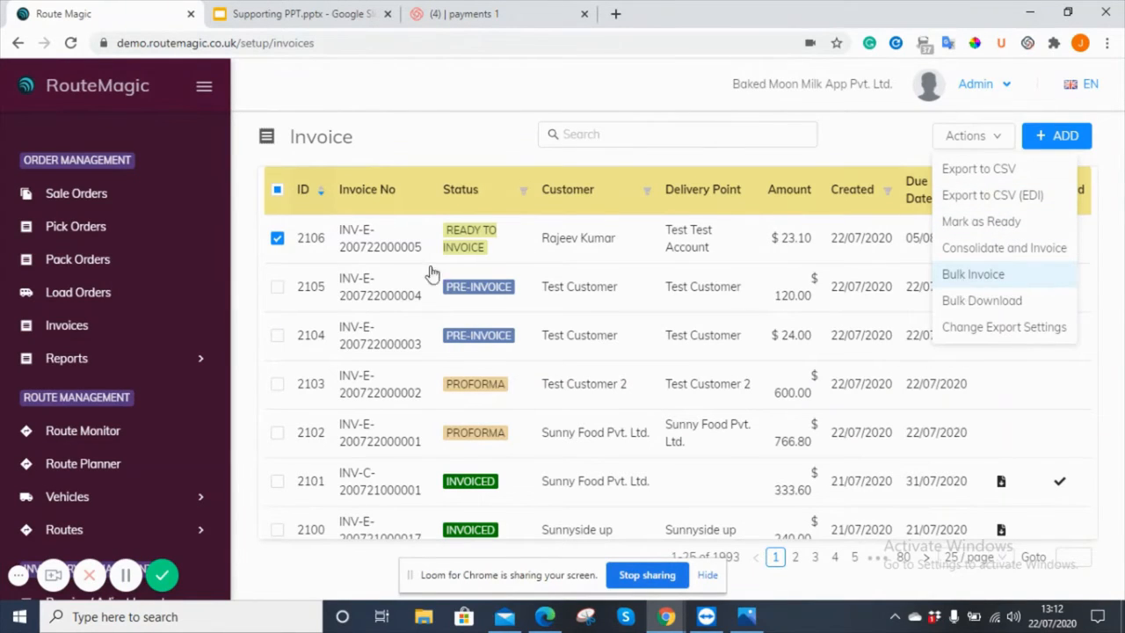
pyautogui.click(277, 286)
pyautogui.click(277, 335)
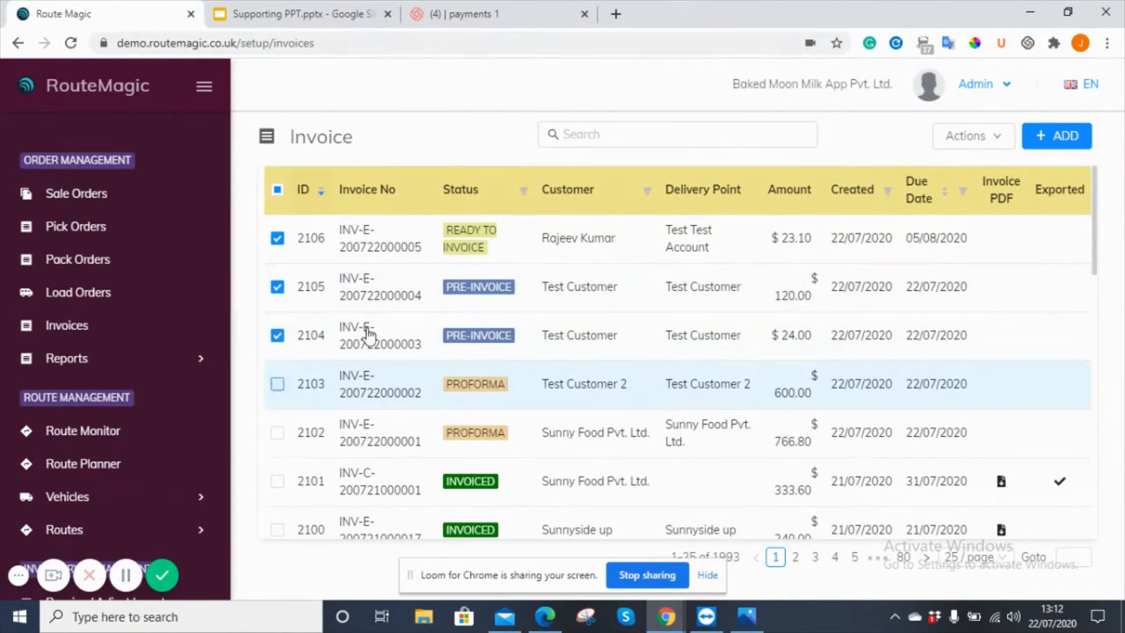
pyautogui.click(277, 383)
pyautogui.click(972, 135)
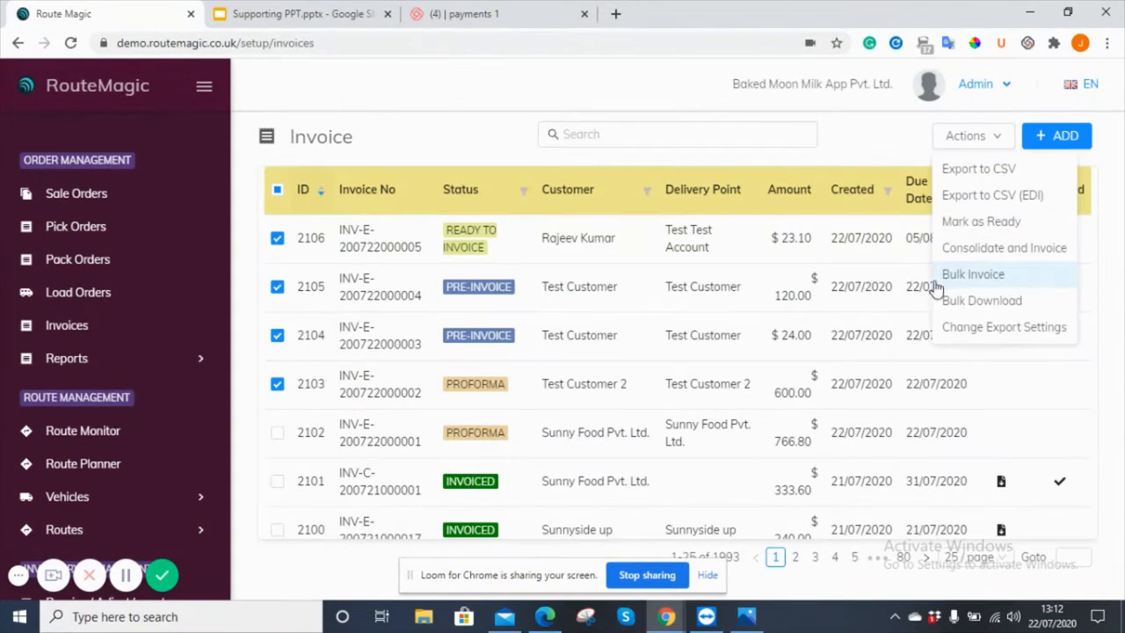
pyautogui.click(277, 335)
pyautogui.click(277, 287)
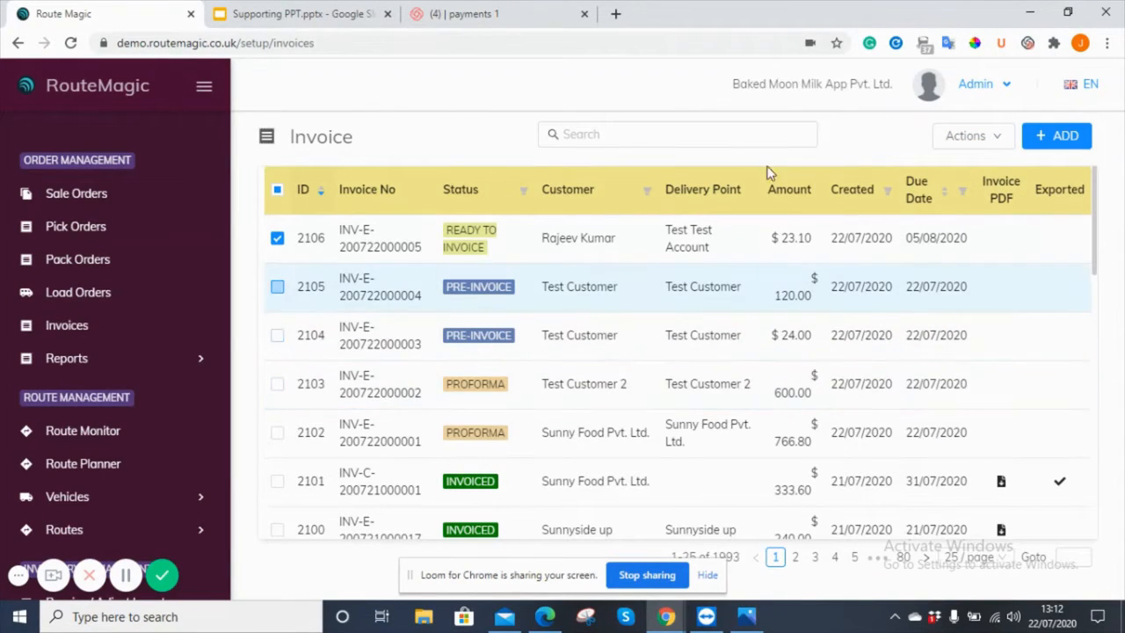
# Step: Open the invoice export settings and examine how default column names map to current names
pyautogui.click(993, 136)
pyautogui.click(984, 327)
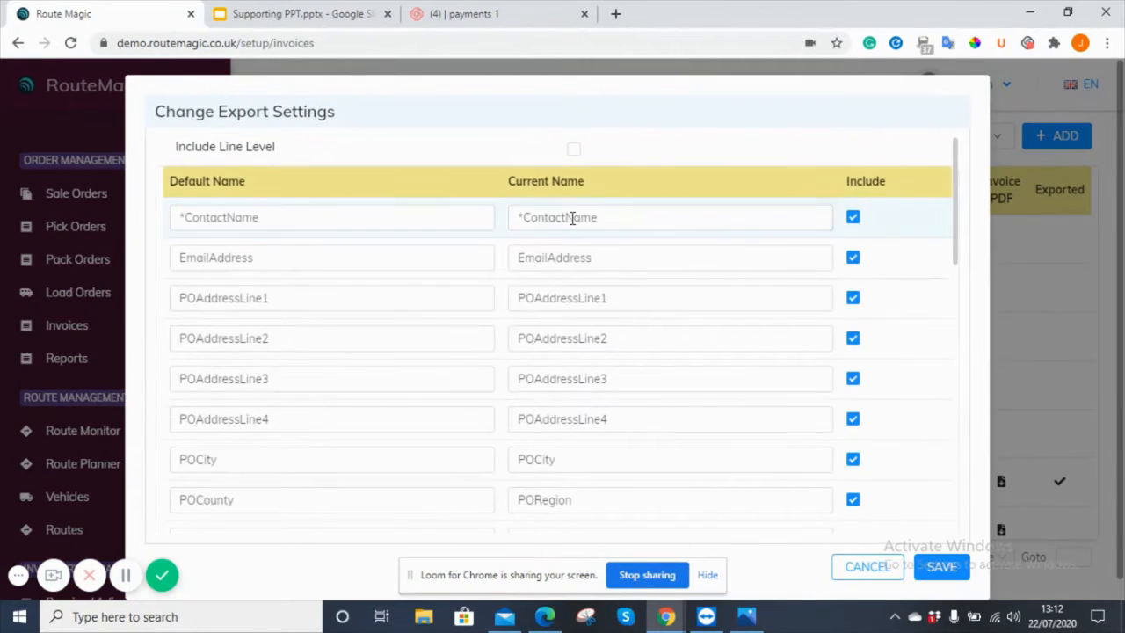
pyautogui.click(299, 218)
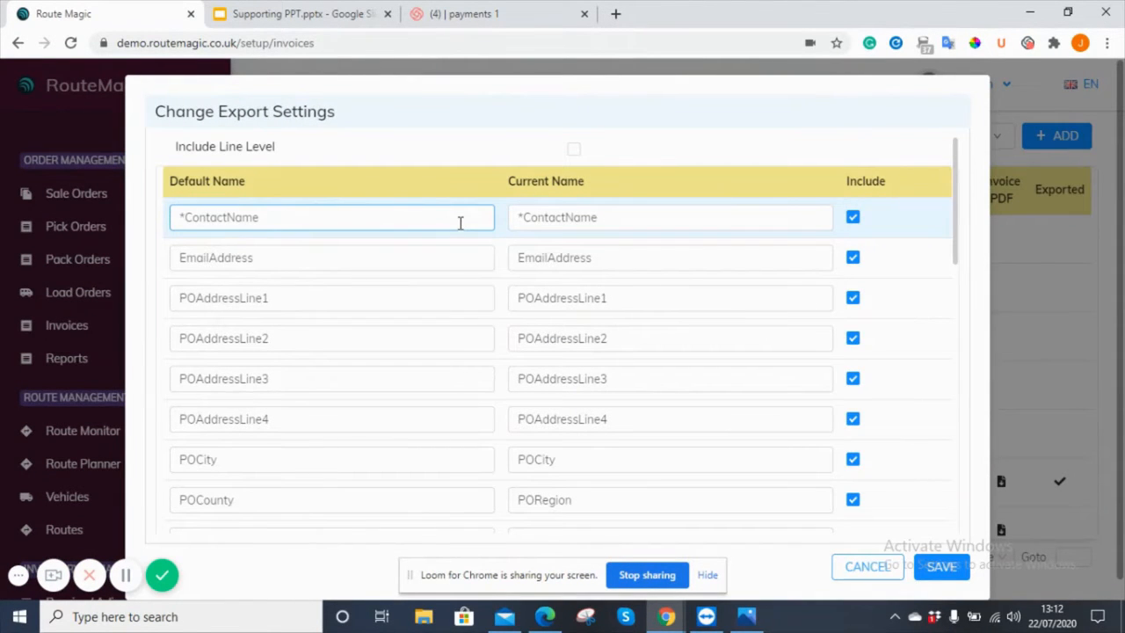
pyautogui.click(714, 221)
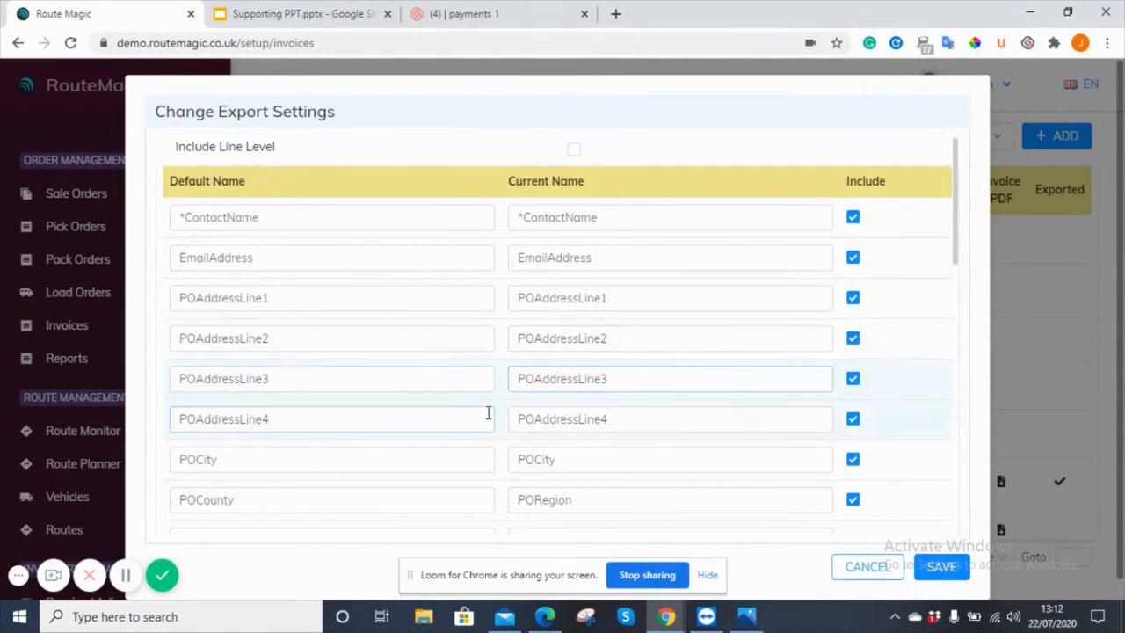
pyautogui.scroll(-2, 487, 414)
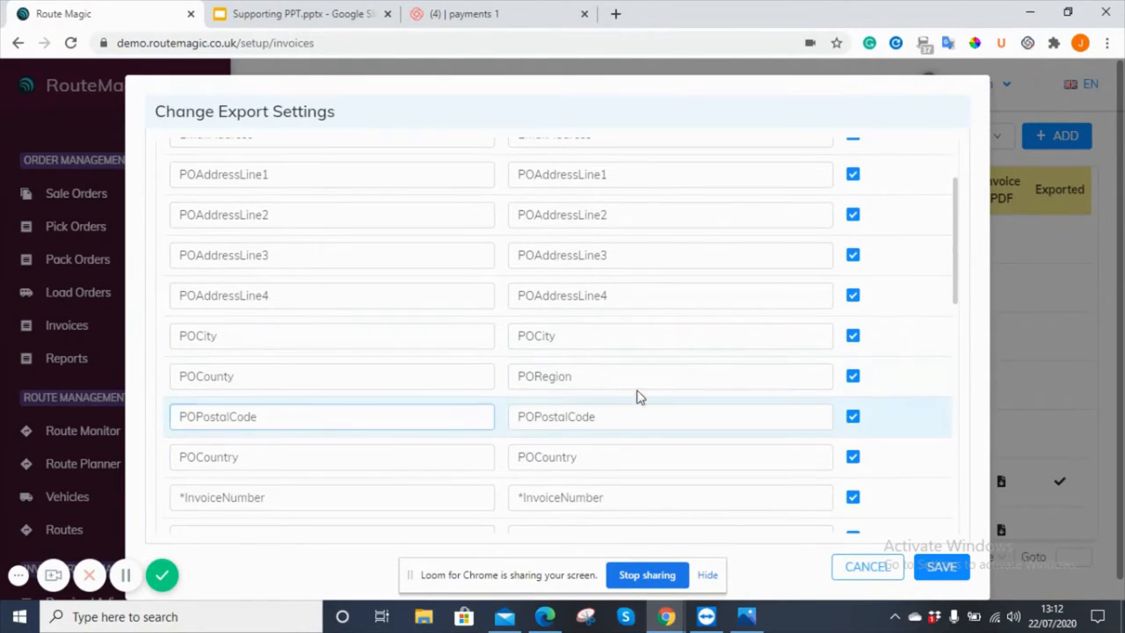
pyautogui.scroll(2, 537, 405)
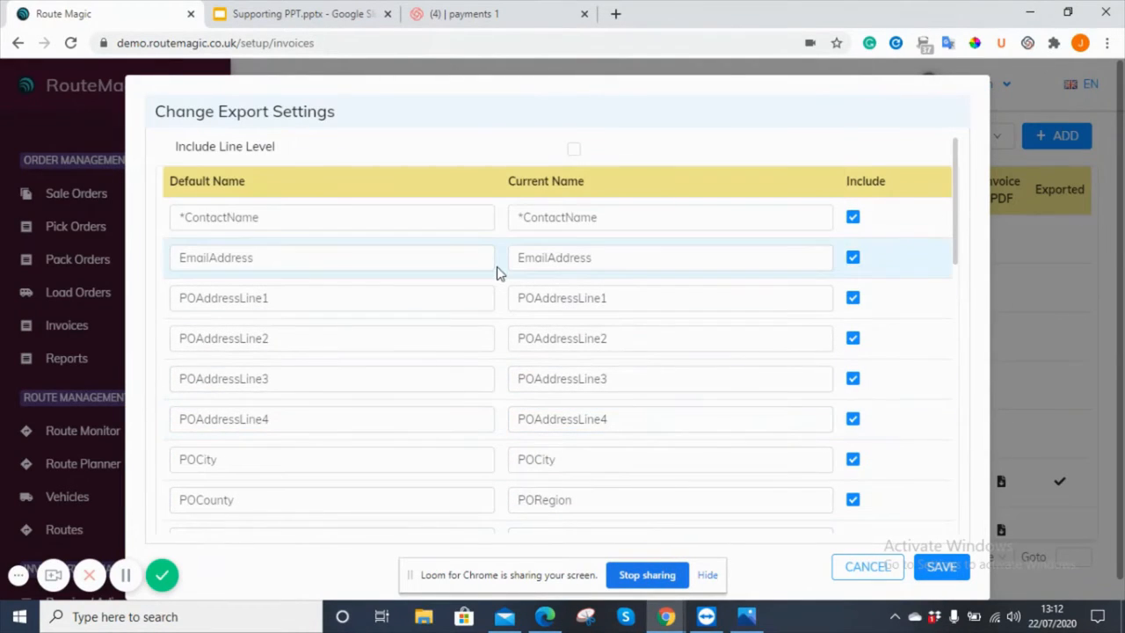
pyautogui.click(182, 216)
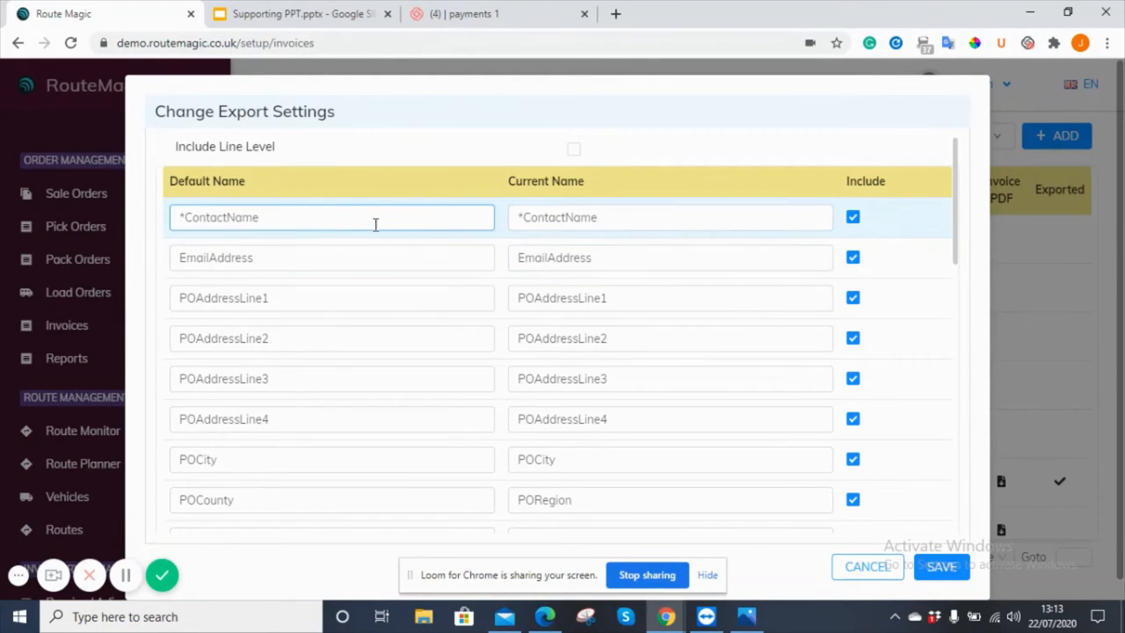
pyautogui.click(592, 221)
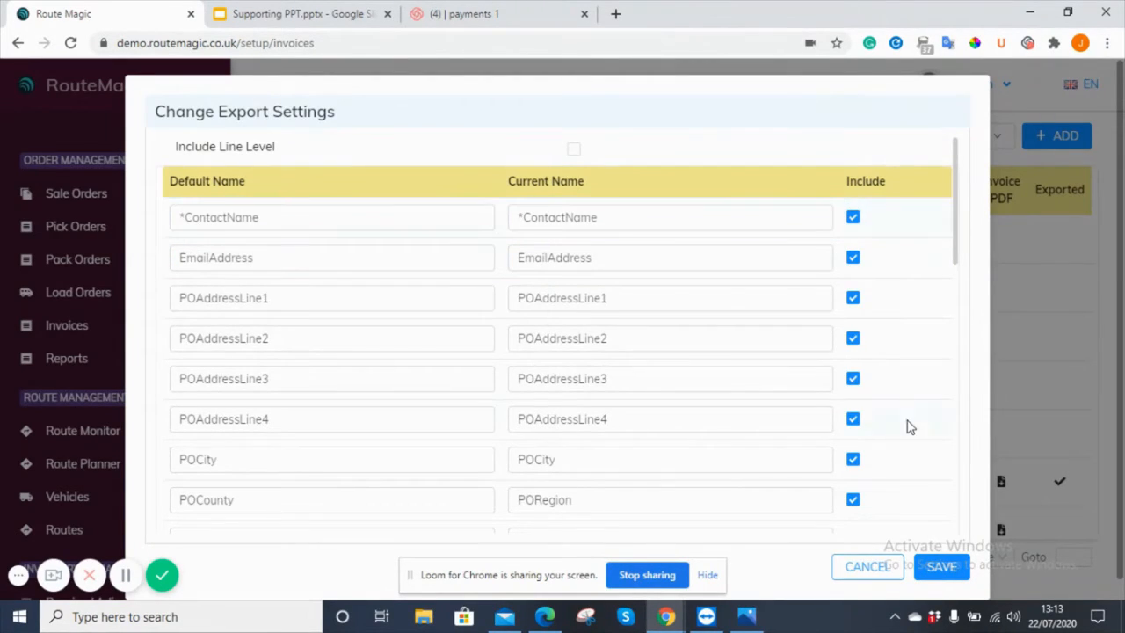
# Step: Switch the inclusion of EmailAddress and POAddressLine1 off and back on, and save the export settings
pyautogui.click(853, 258)
pyautogui.click(853, 298)
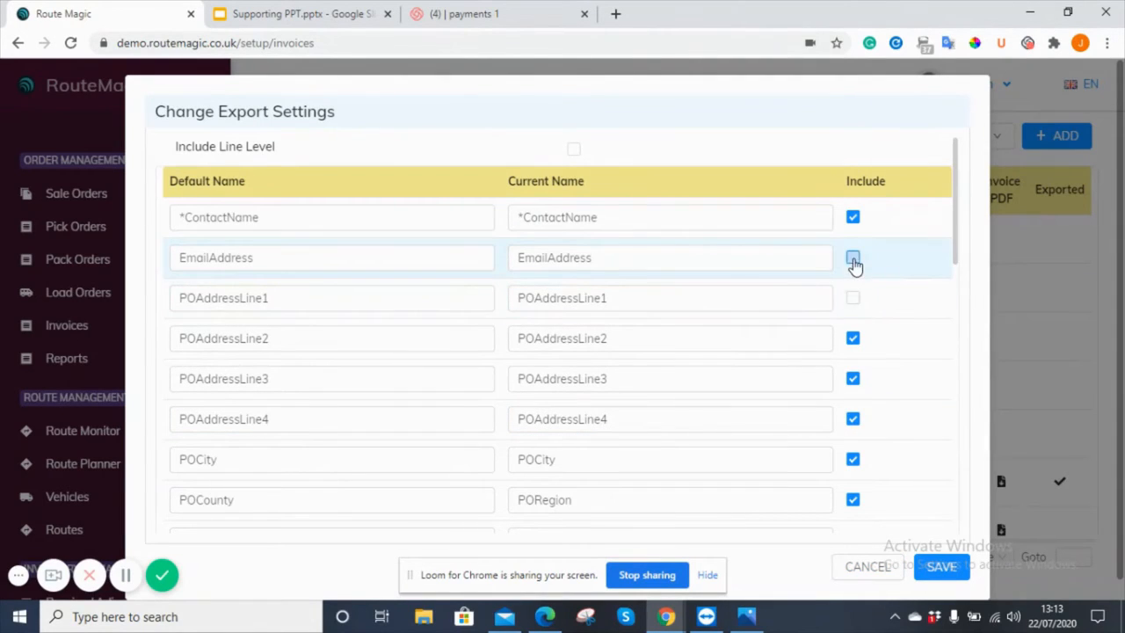
pyautogui.click(853, 259)
pyautogui.click(853, 298)
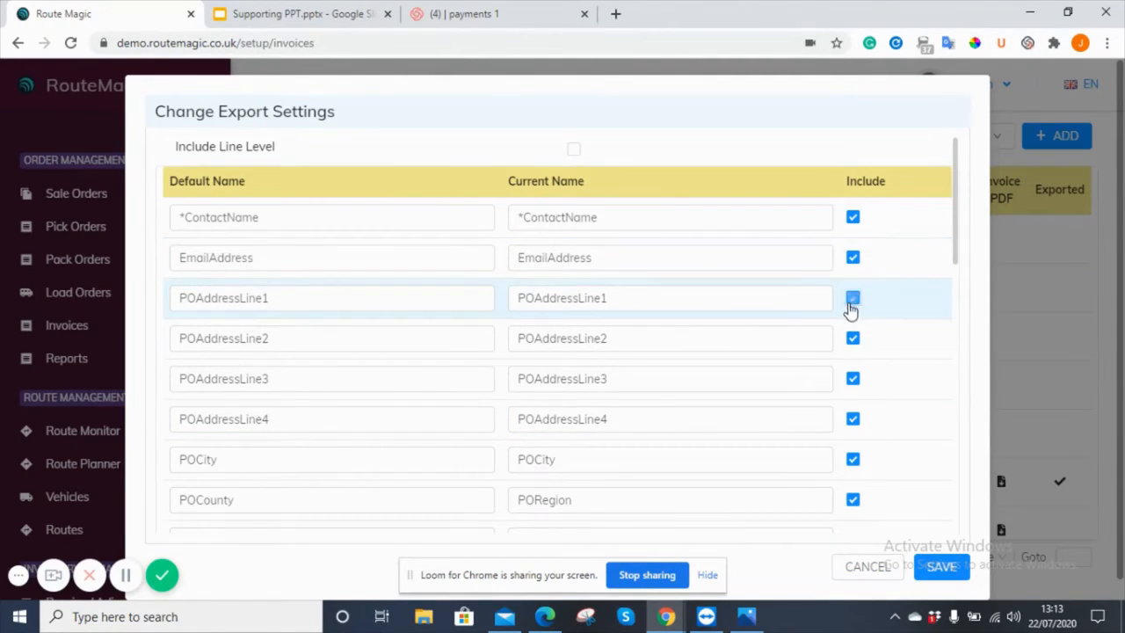
pyautogui.click(942, 569)
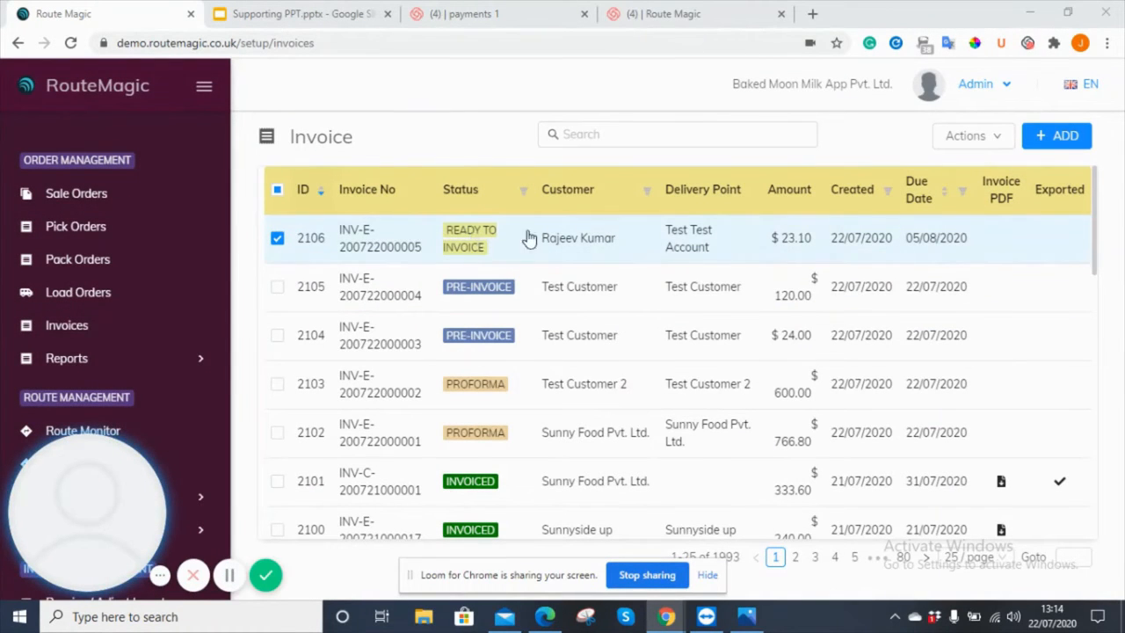
# Step: Open the newest Ready to Invoice entry, generate its PDF and invoice the customer
pyautogui.click(716, 247)
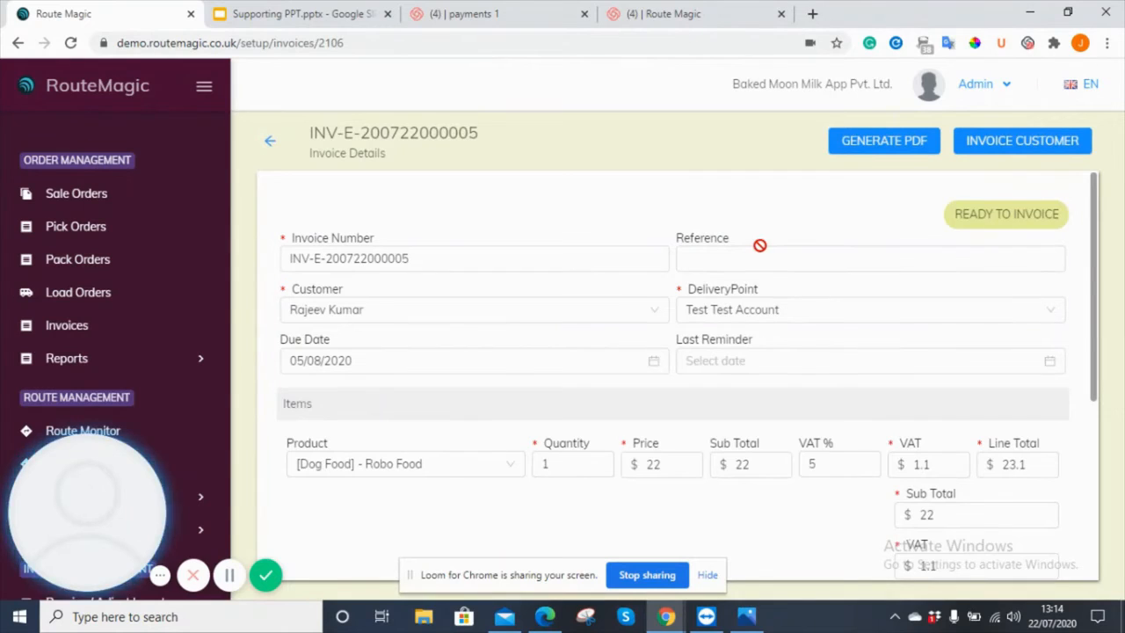
pyautogui.click(889, 145)
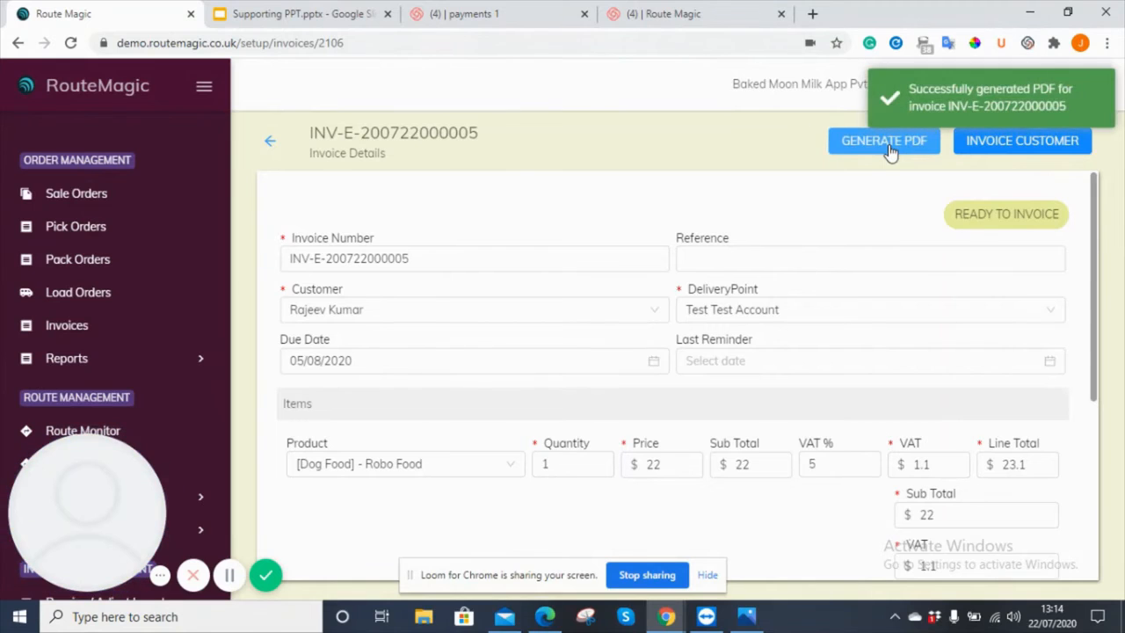
pyautogui.click(1015, 144)
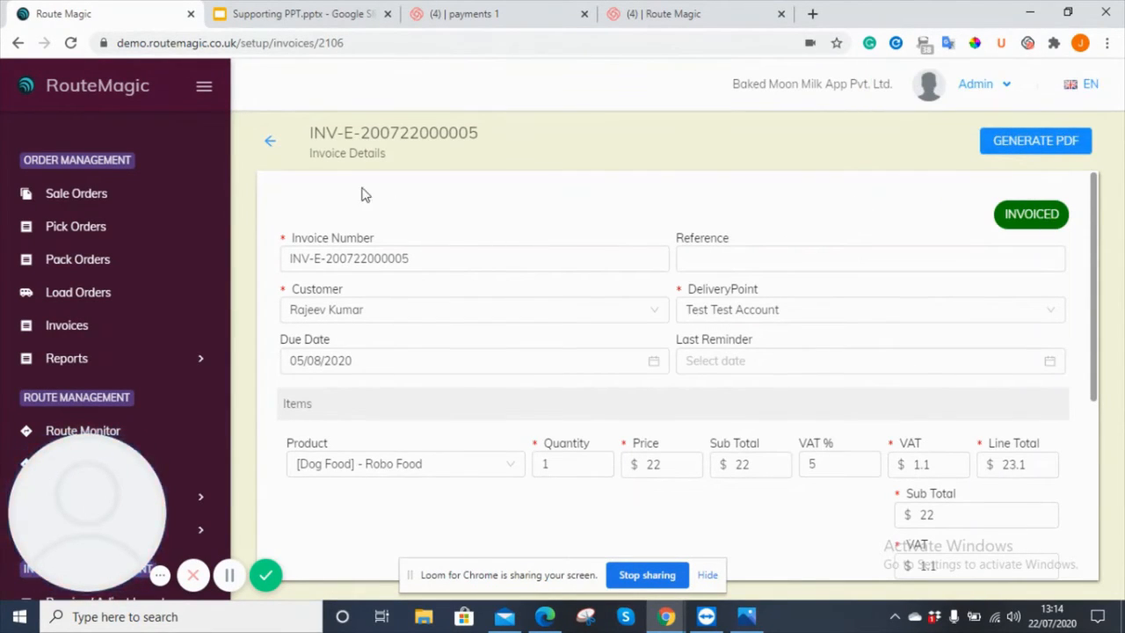
# Step: Return to the invoice list, download the PDF of the newly issued invoice and review its items, totals and bank details
pyautogui.click(273, 145)
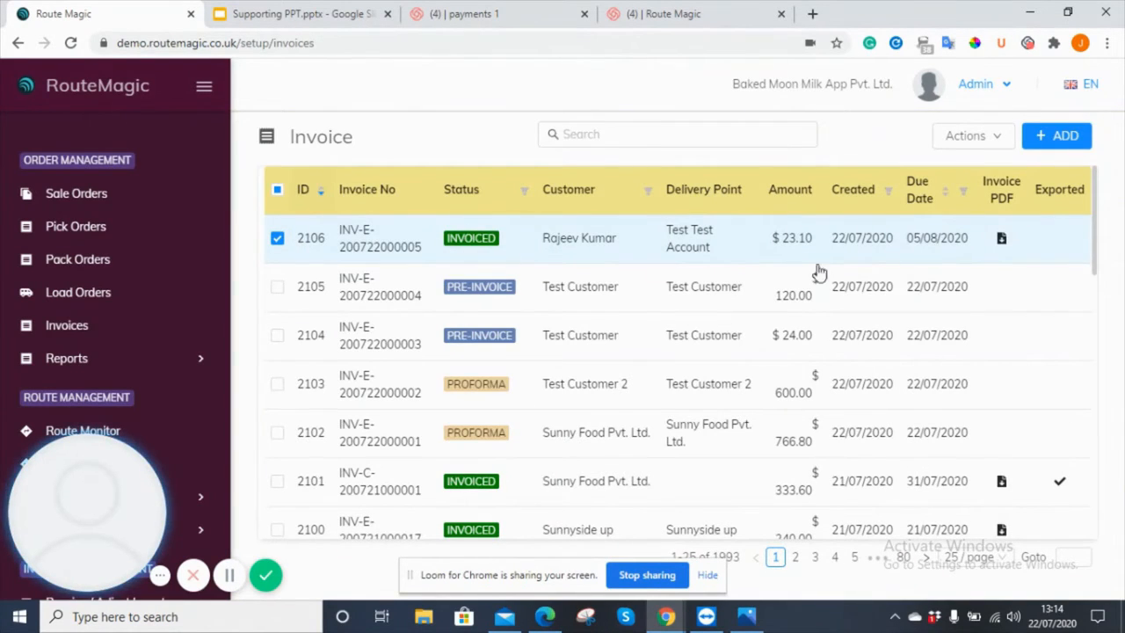
pyautogui.click(1003, 239)
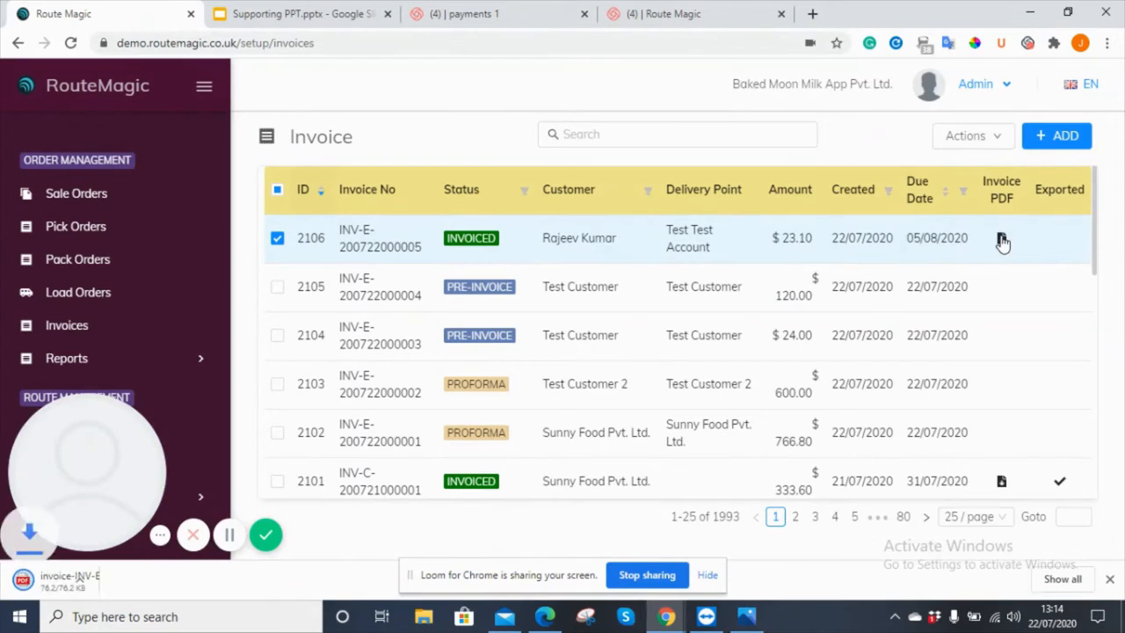
pyautogui.click(92, 581)
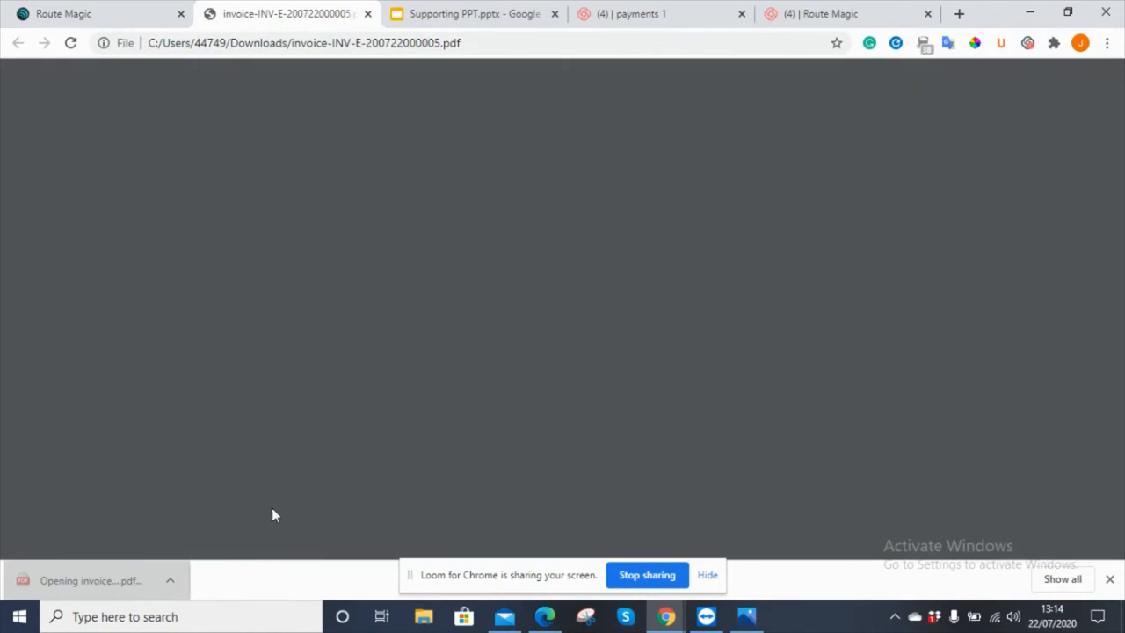
pyautogui.scroll(-3, 606, 291)
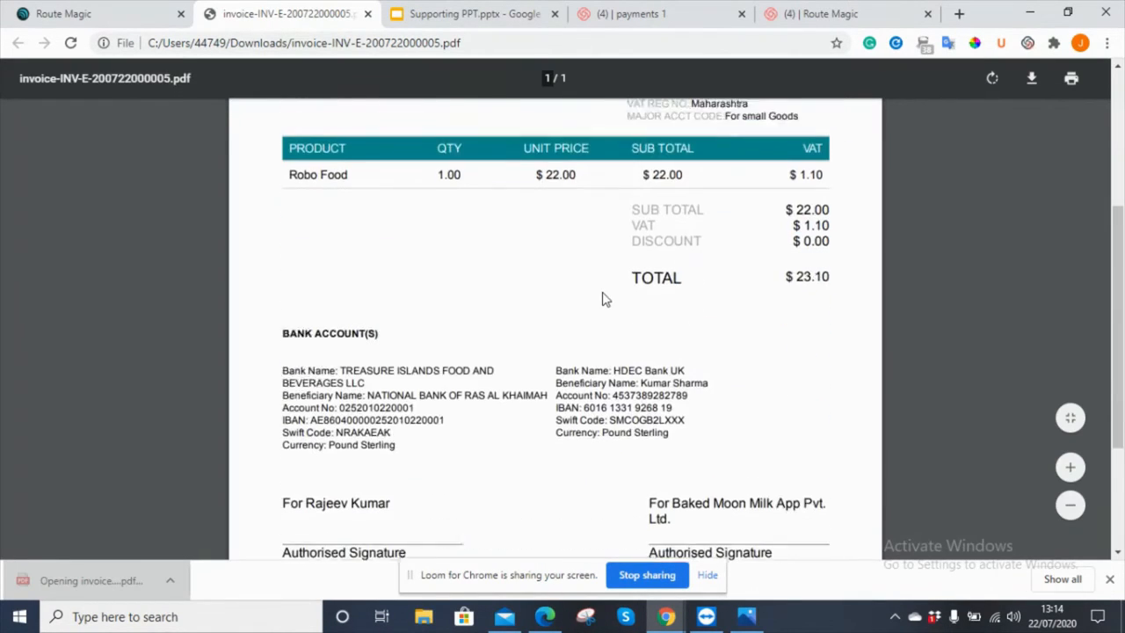
pyautogui.scroll(3, 605, 295)
pyautogui.scroll(2, 605, 298)
pyautogui.click(367, 14)
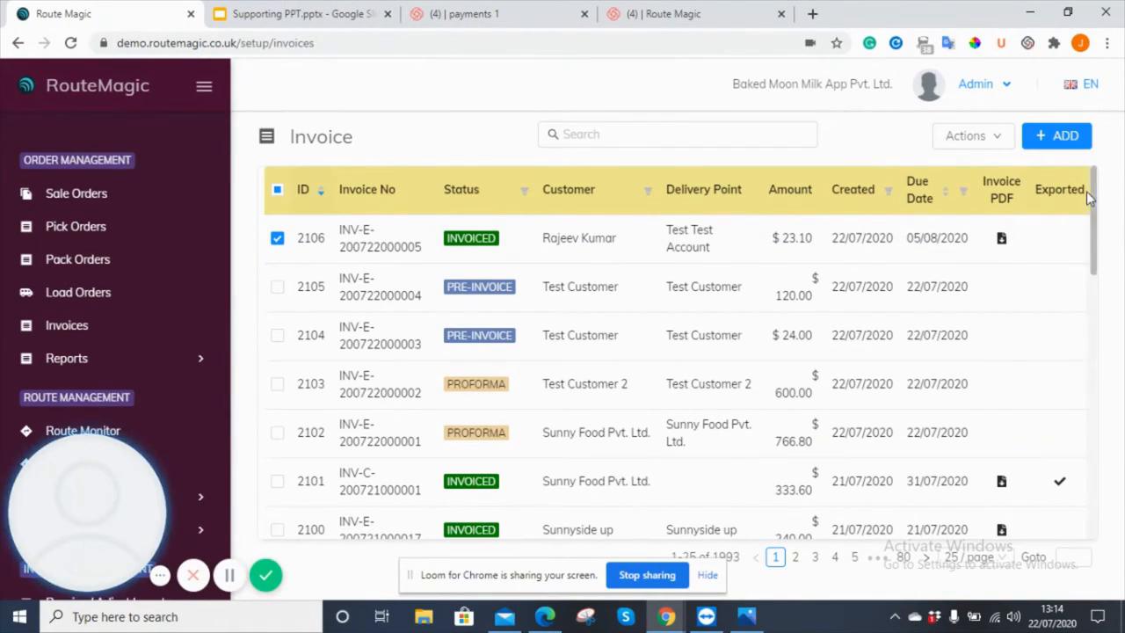
# Step: Export the selected invoice to CSV and review invoices.csv in Ultra Office Calc using the default import settings
pyautogui.click(995, 141)
pyautogui.click(993, 168)
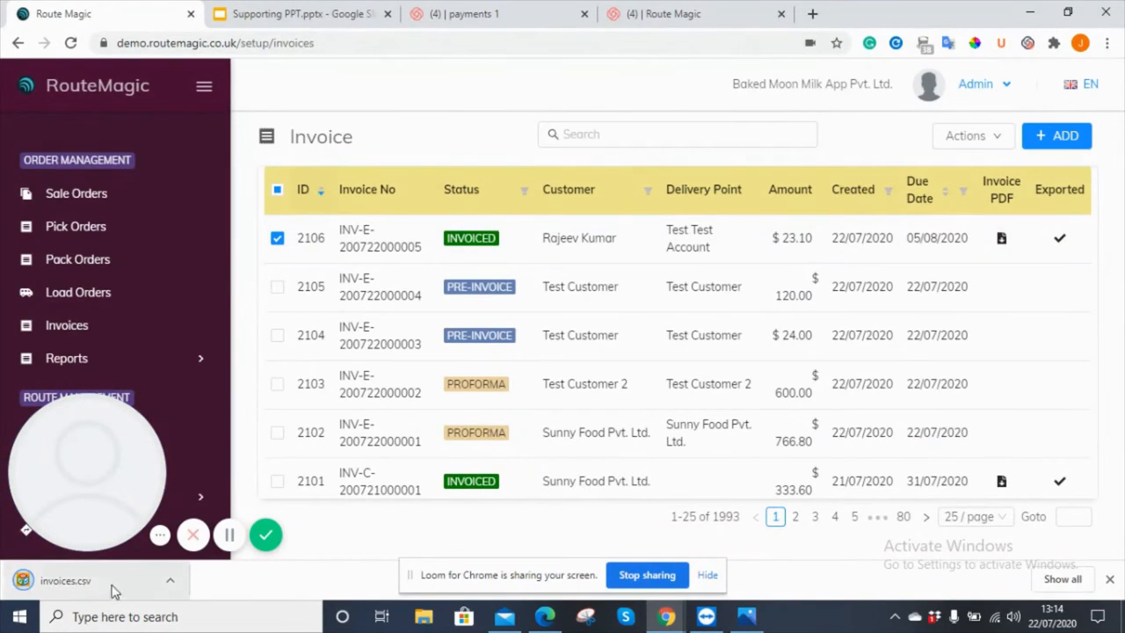
pyautogui.click(95, 580)
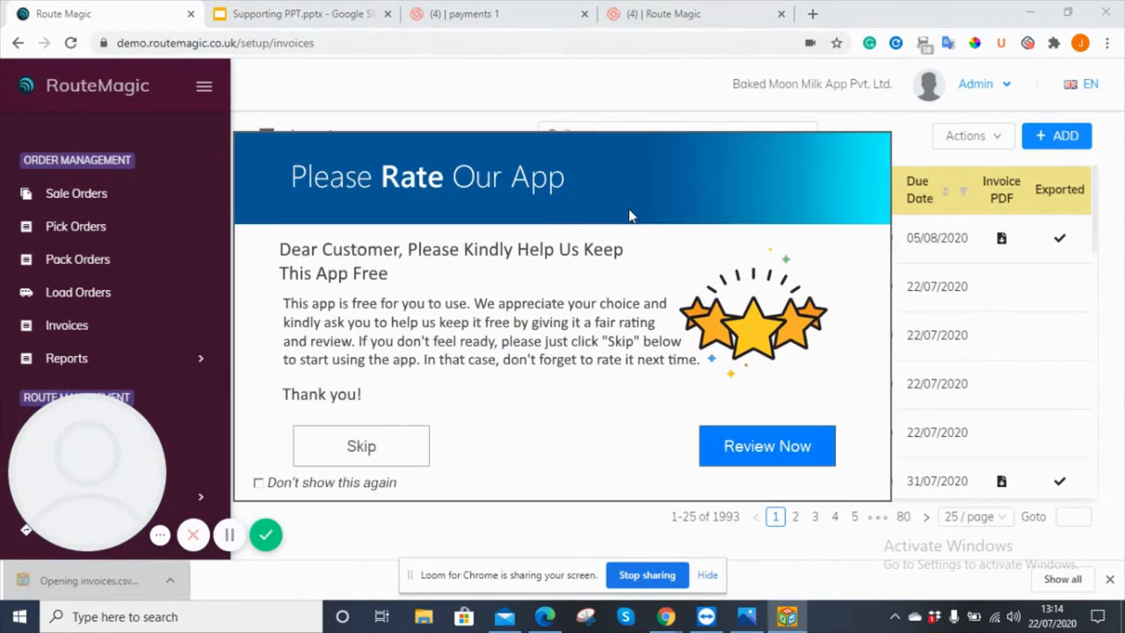
pyautogui.click(361, 447)
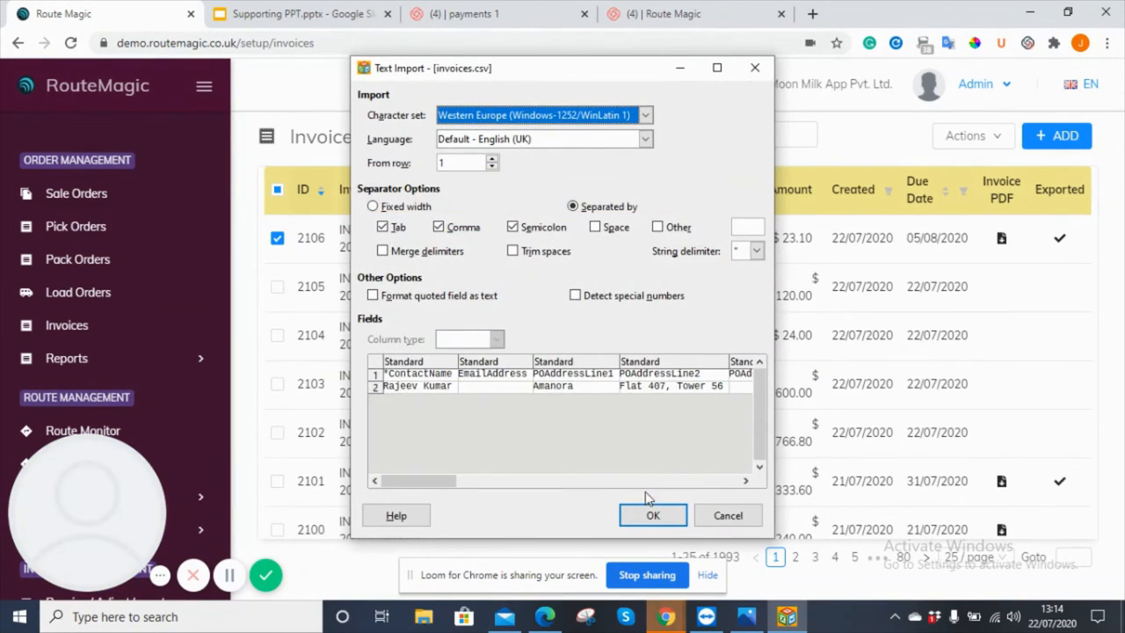
pyautogui.click(651, 517)
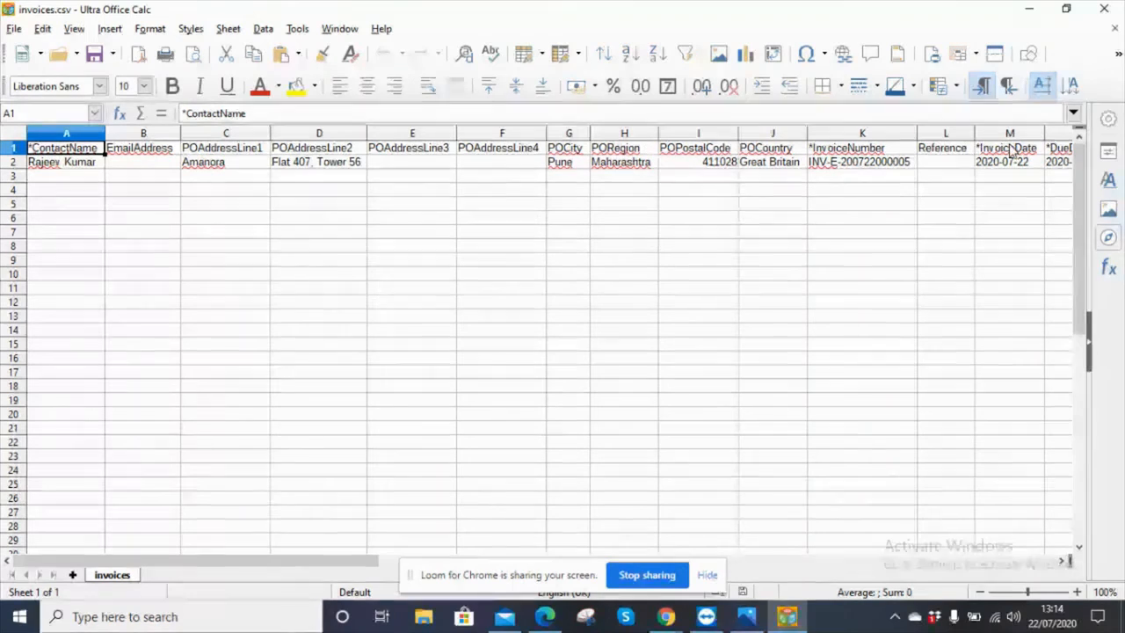
pyautogui.click(1104, 9)
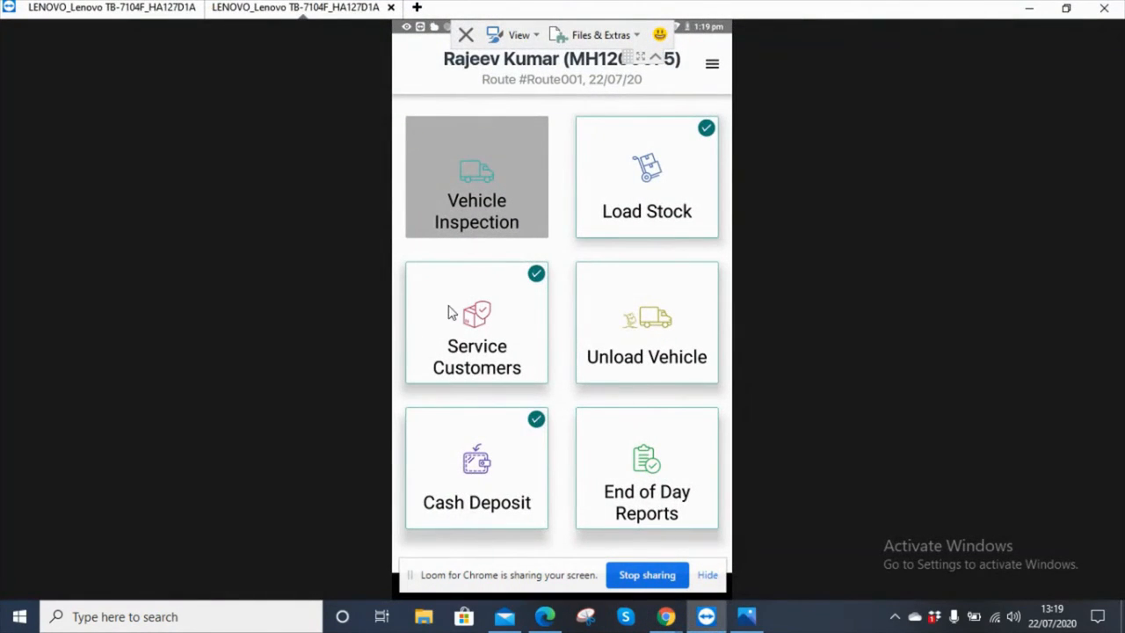
# Step: In the mobile app's Service Customers list, review the site visit summary of the last Test Test Account stop, including payment and signature, and close it
pyautogui.click(451, 314)
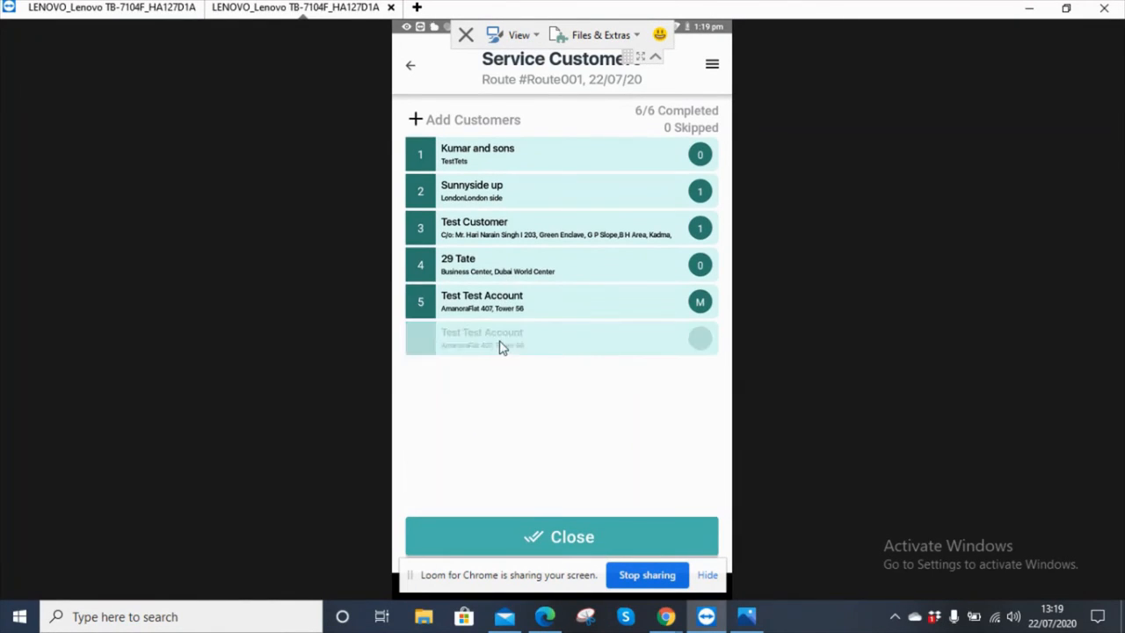
pyautogui.click(515, 330)
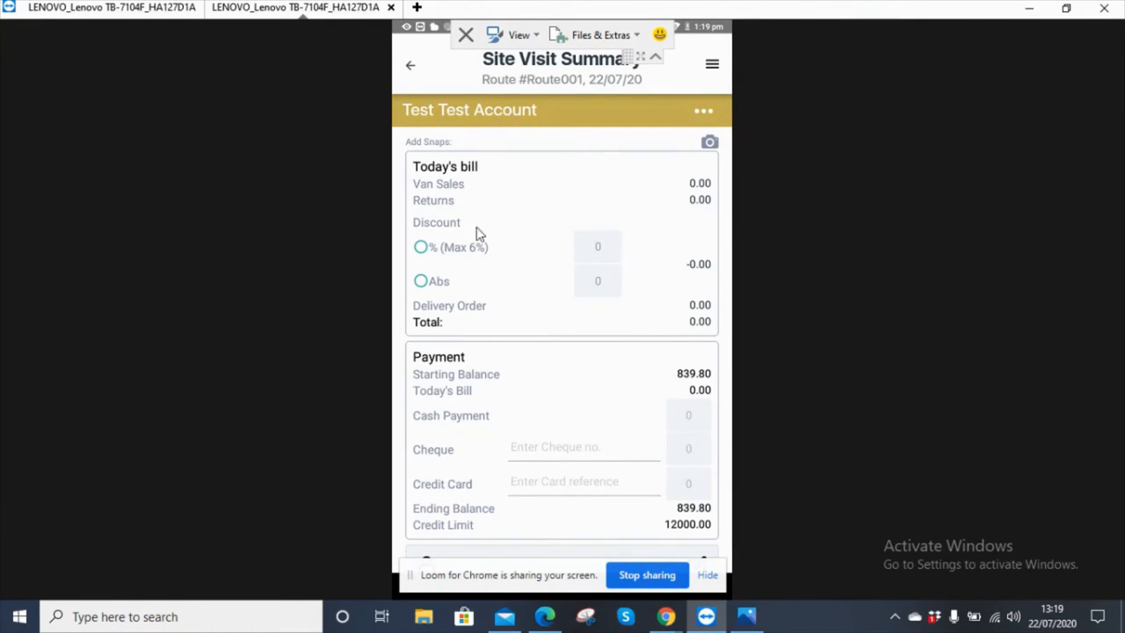
pyautogui.scroll(-5, 503, 282)
pyautogui.scroll(4, 519, 244)
pyautogui.scroll(-3, 607, 393)
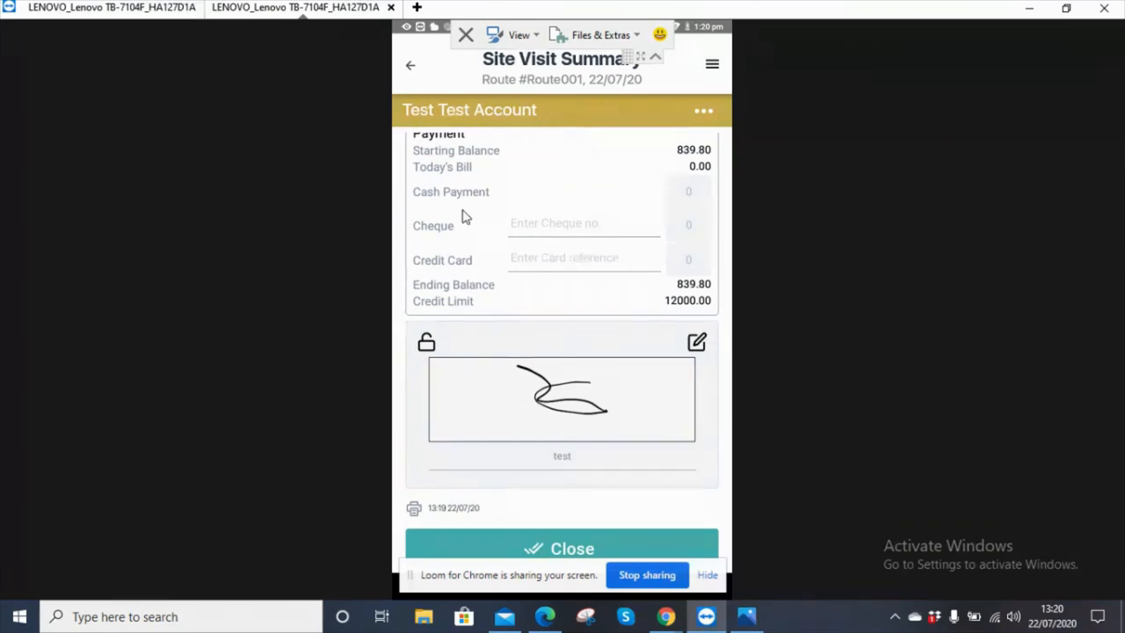
pyautogui.scroll(3, 480, 276)
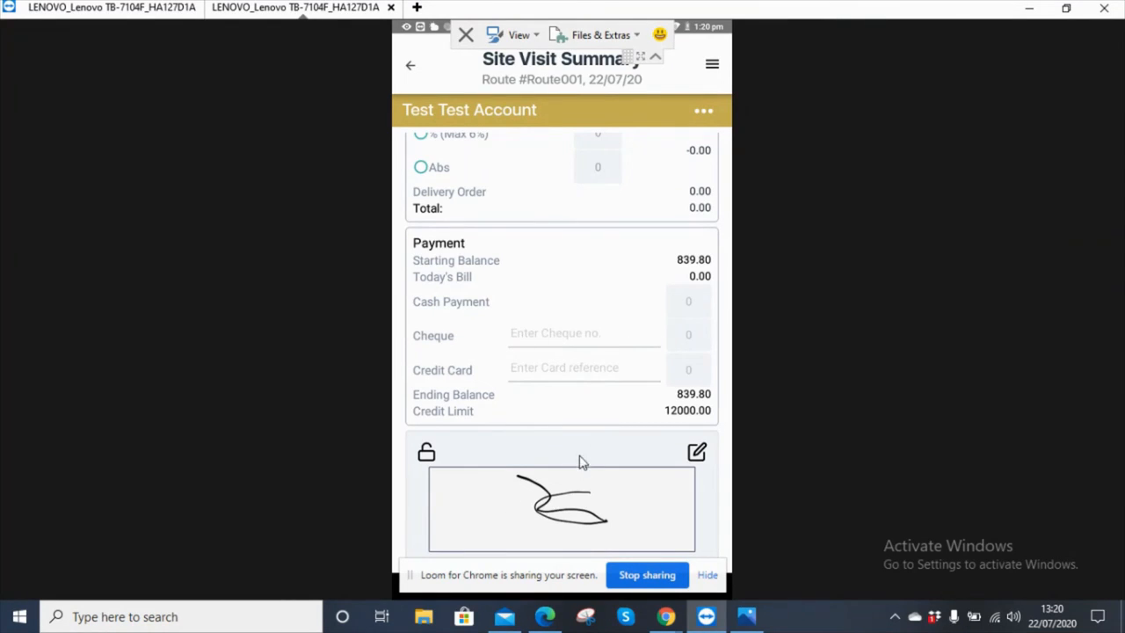
pyautogui.scroll(-1, 580, 462)
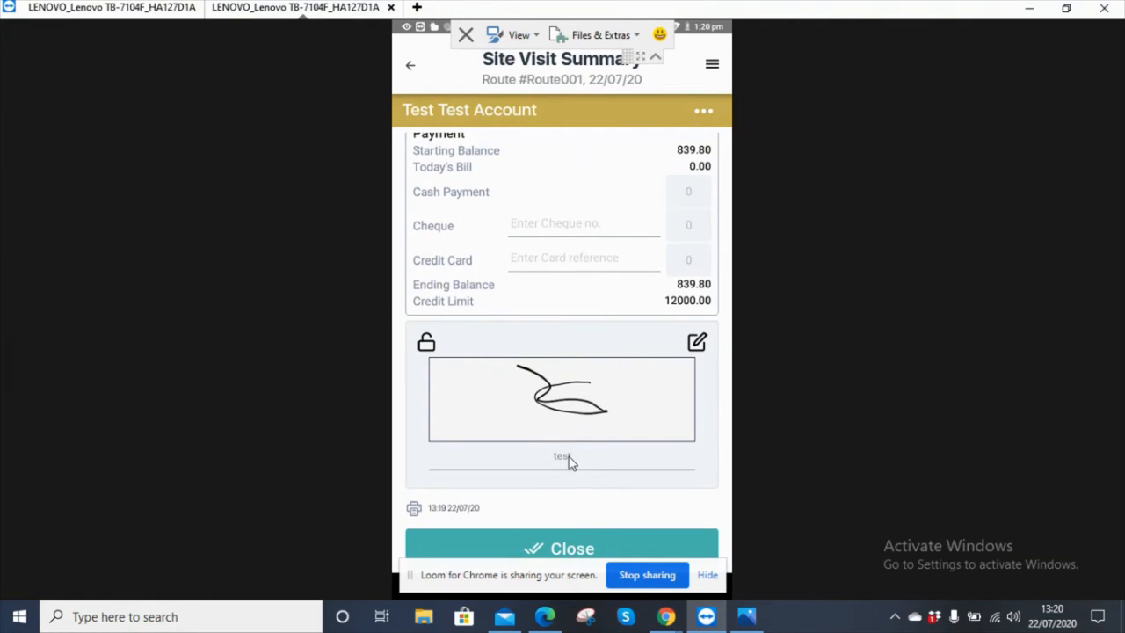
pyautogui.click(563, 549)
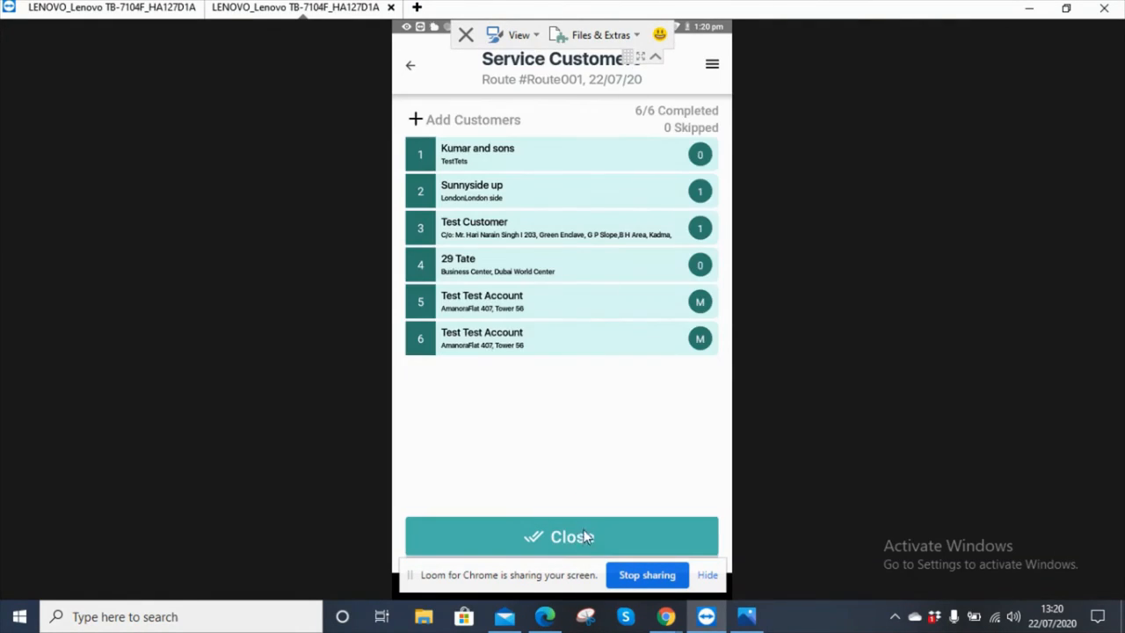